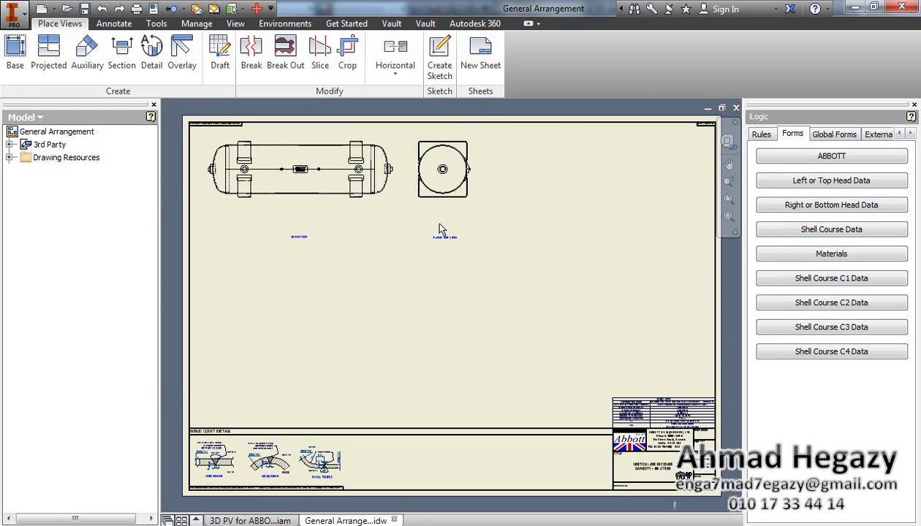
Step: In the drawing form, choose sheet size A1 and set elevation view dimension A to 350 mm
click(824, 159)
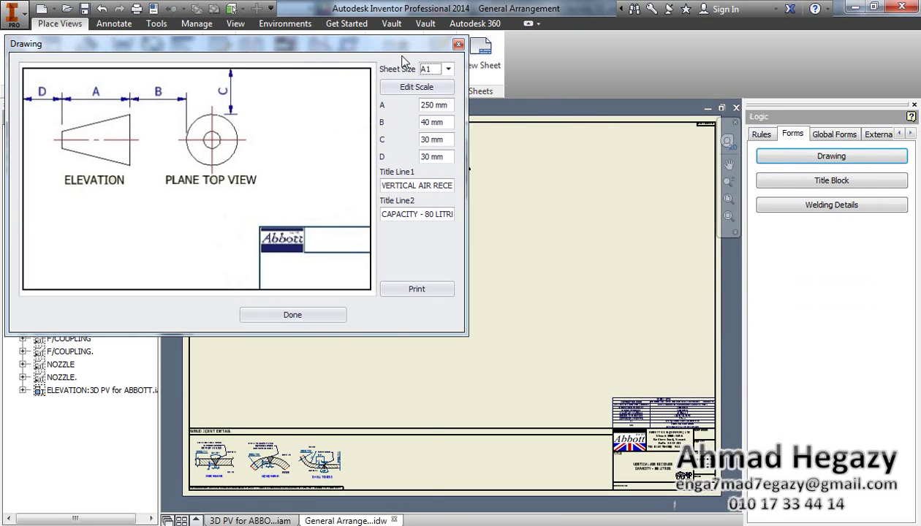
mouse_move(400, 50)
mouse_down()
mouse_move(356, 267)
mouse_move(356, 243)
mouse_up()
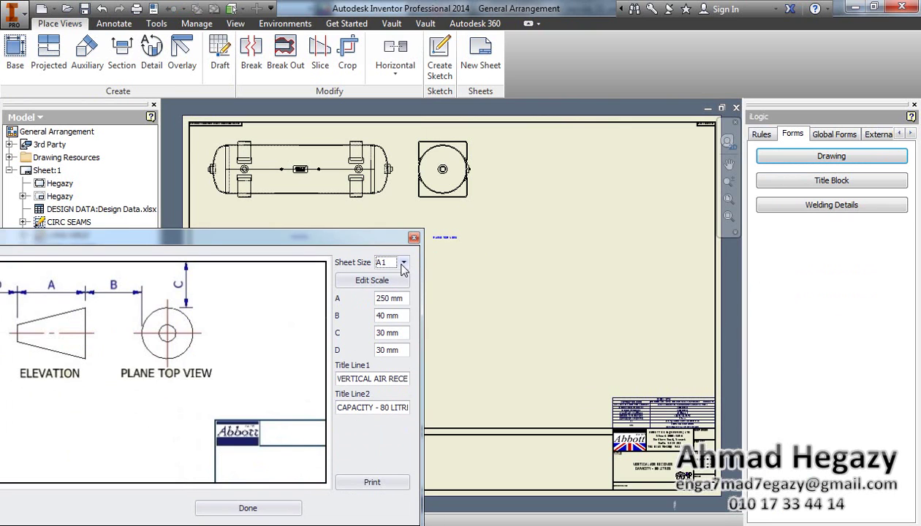
click(403, 263)
click(380, 287)
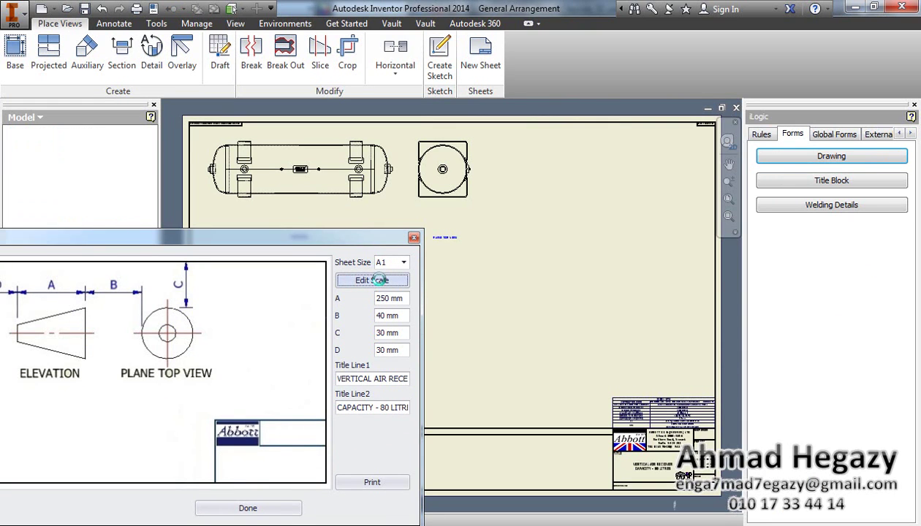
drag(381, 299, 374, 303)
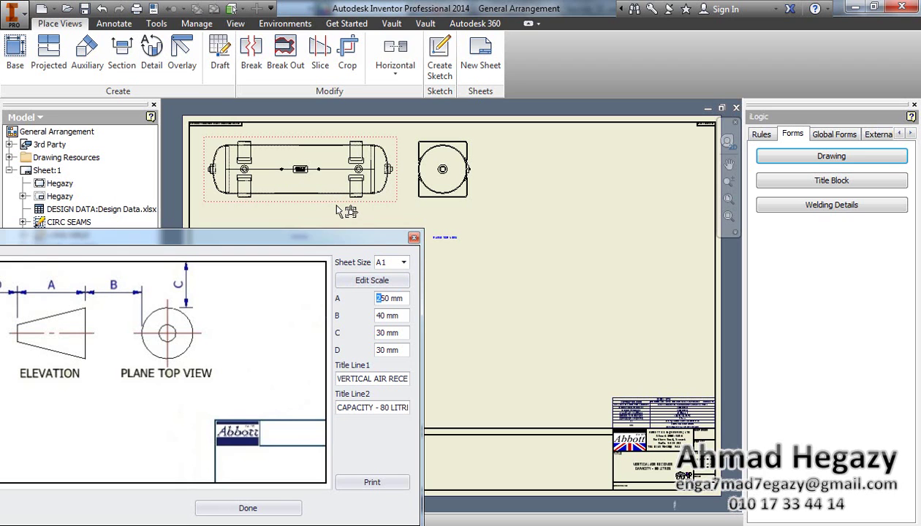
text(3)
Step: Set the view spacing dimensions B, C and D to 60 mm each
click(382, 317)
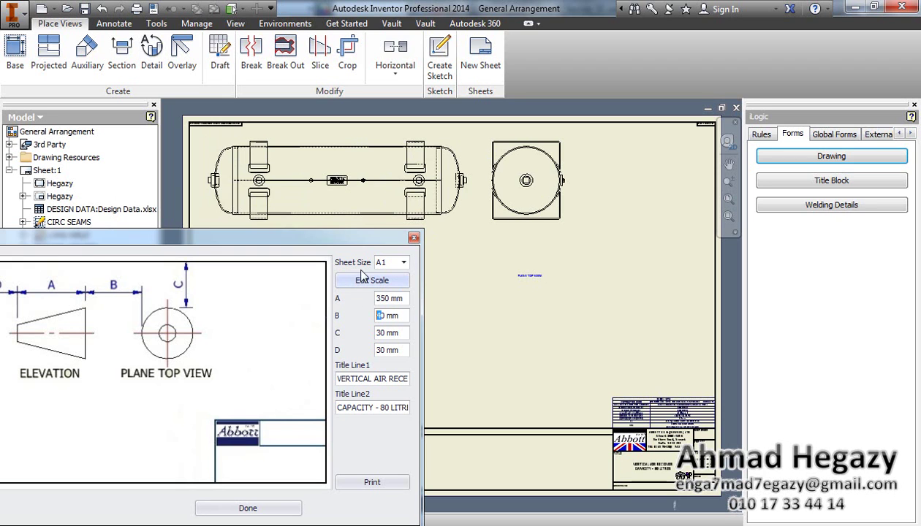
click(378, 332)
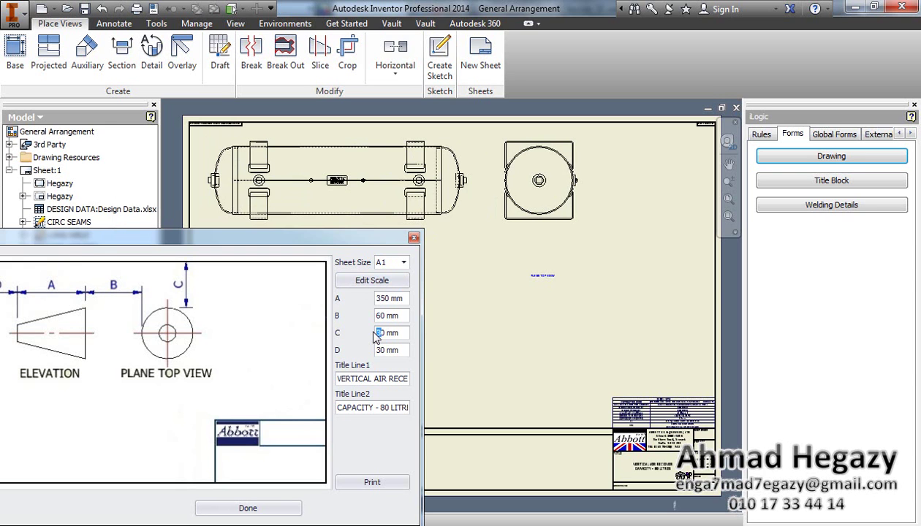
click(381, 351)
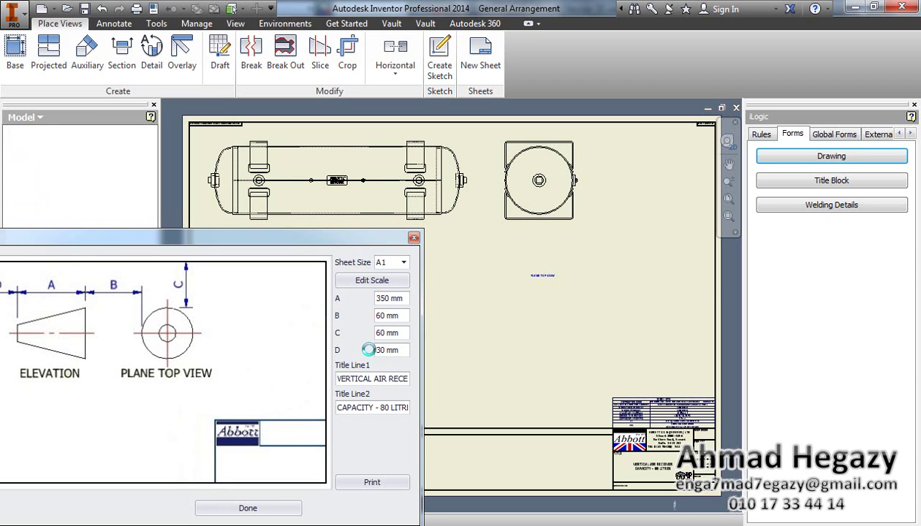
text(6)
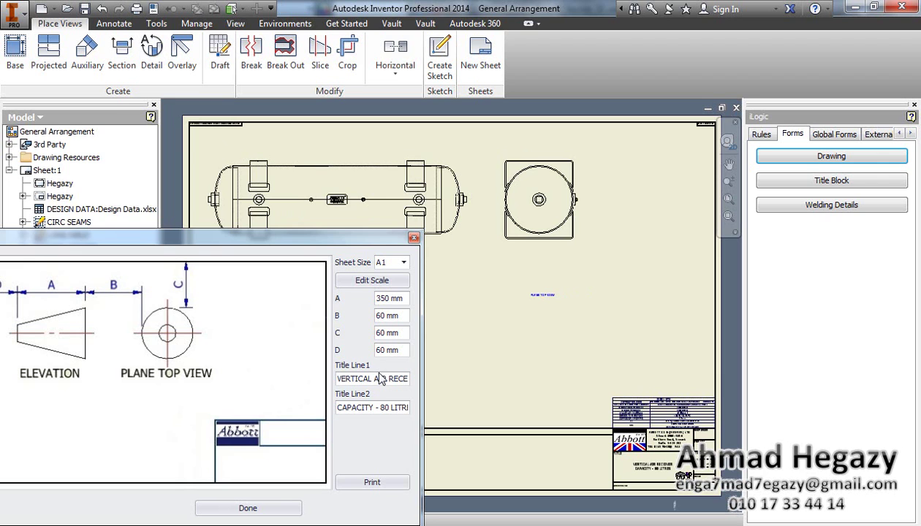
Step: Review the Title Line1 and Title Line2 texts and close the drawing form
click(380, 378)
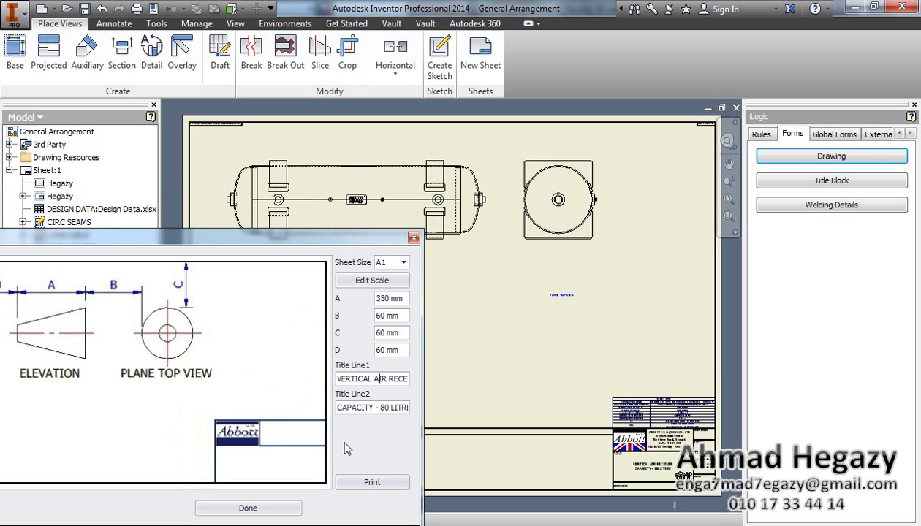
drag(341, 382, 454, 375)
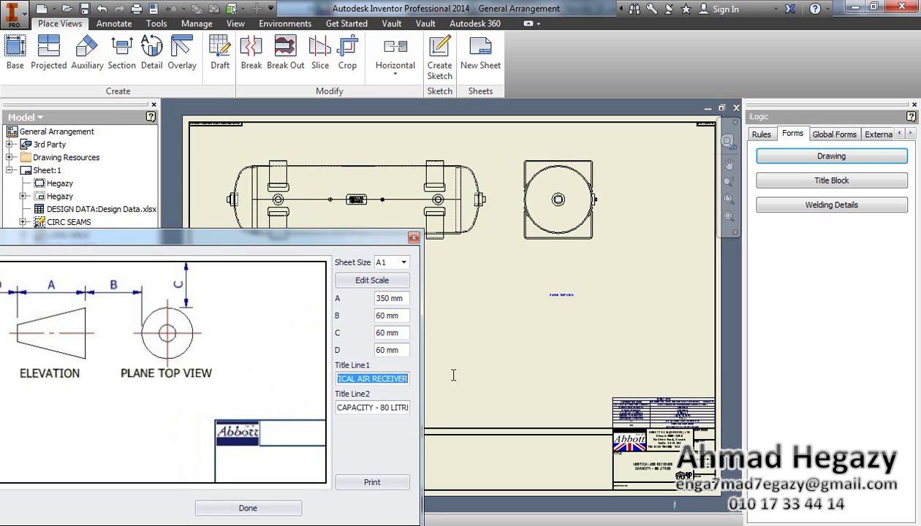
click(356, 408)
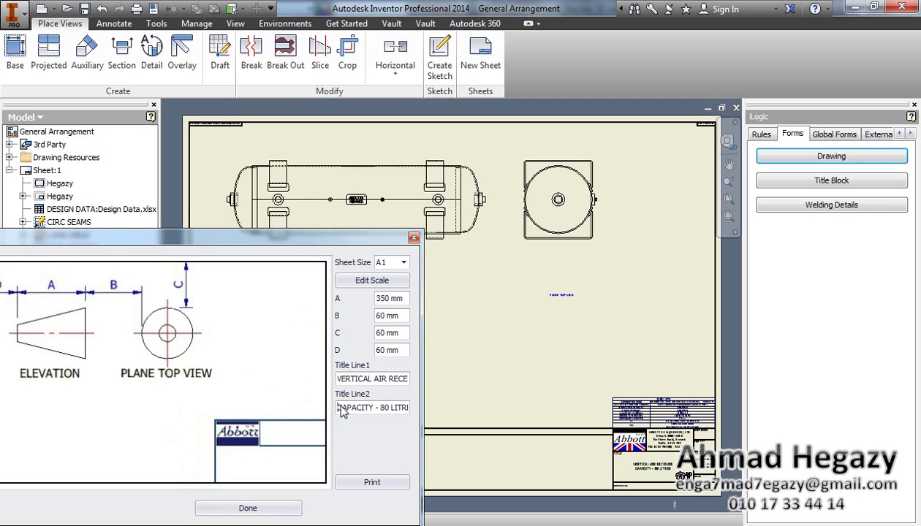
drag(317, 241, 404, 189)
click(351, 458)
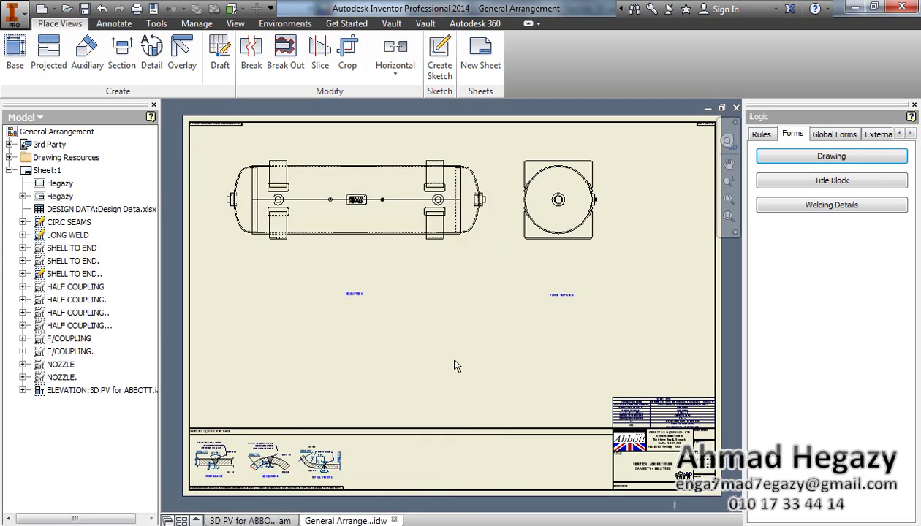
Step: Move the ELEVATION and PLANE TOP VIEW labels up closer beneath their views
drag(349, 293, 354, 262)
mouse_move(567, 303)
mouse_down()
mouse_move(569, 287)
mouse_move(553, 299)
mouse_up()
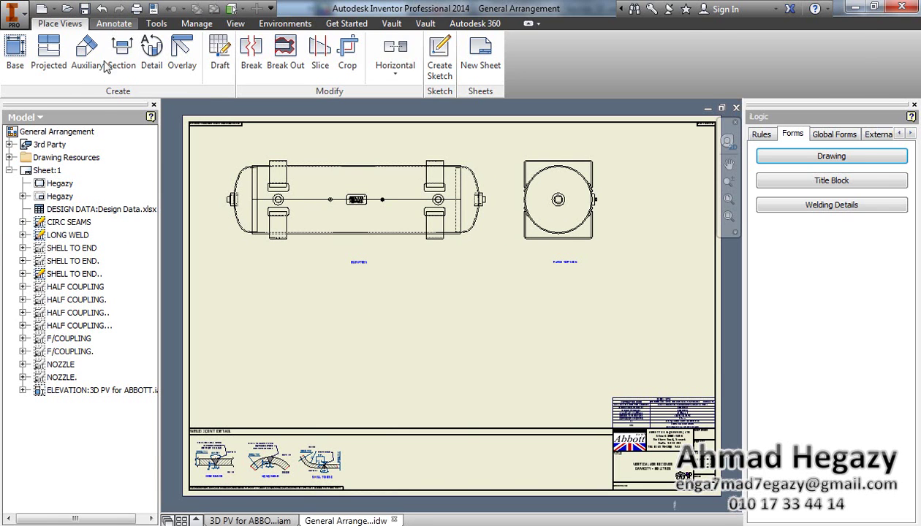
Step: Place a parts list of the elevation view above the weld joint detail, using Parts Only (legacy) and the 3D PV Parts List style
click(114, 24)
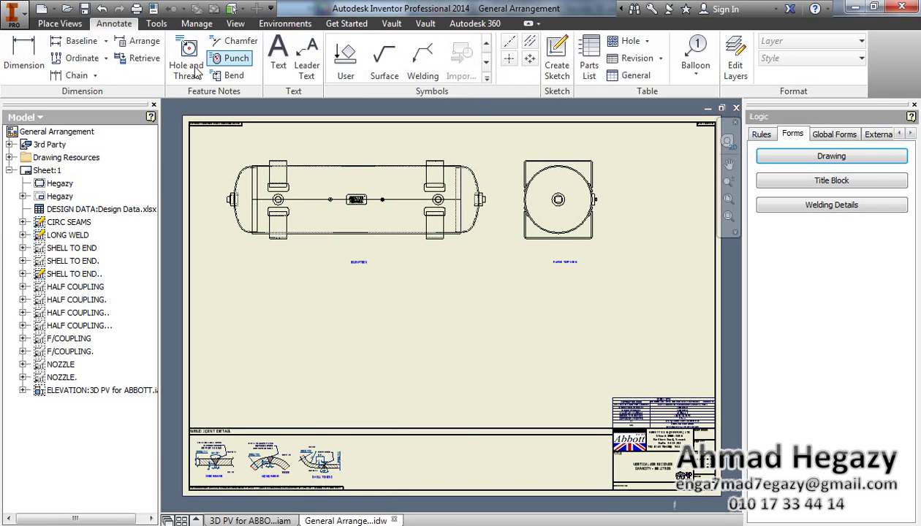
click(591, 60)
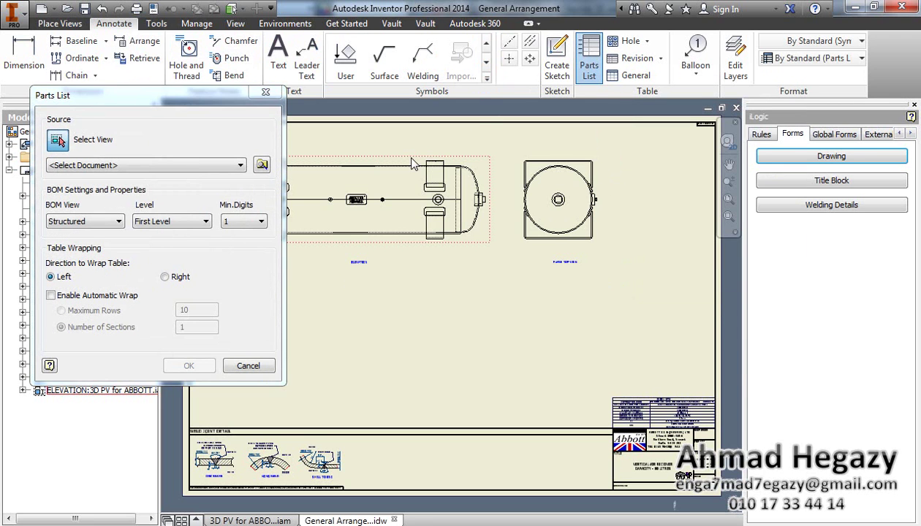
click(100, 222)
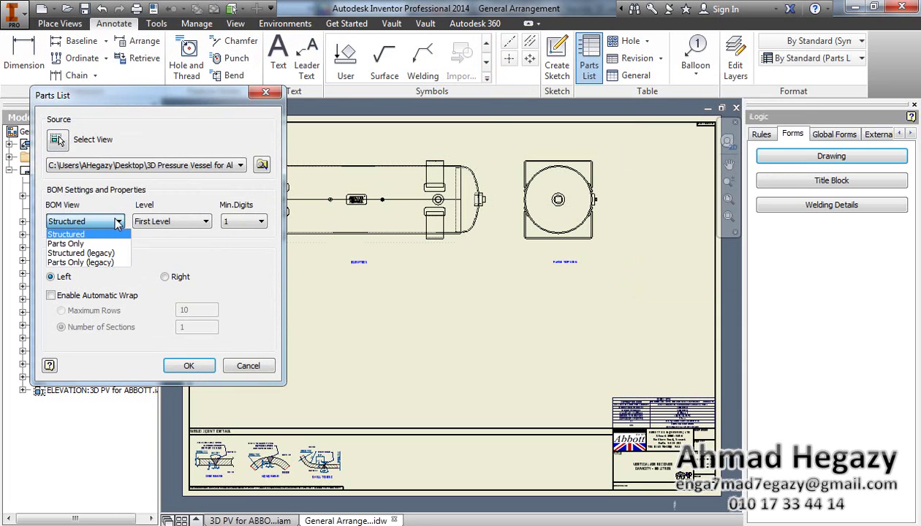
click(72, 262)
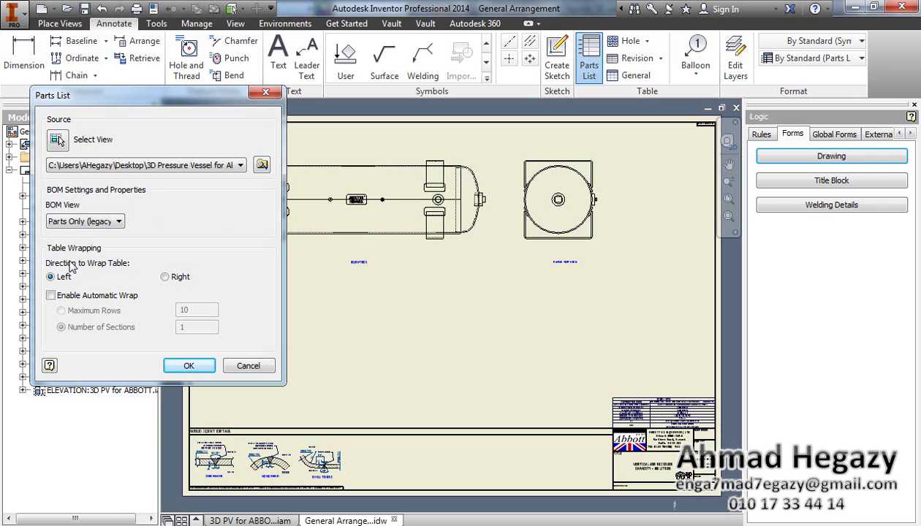
click(848, 58)
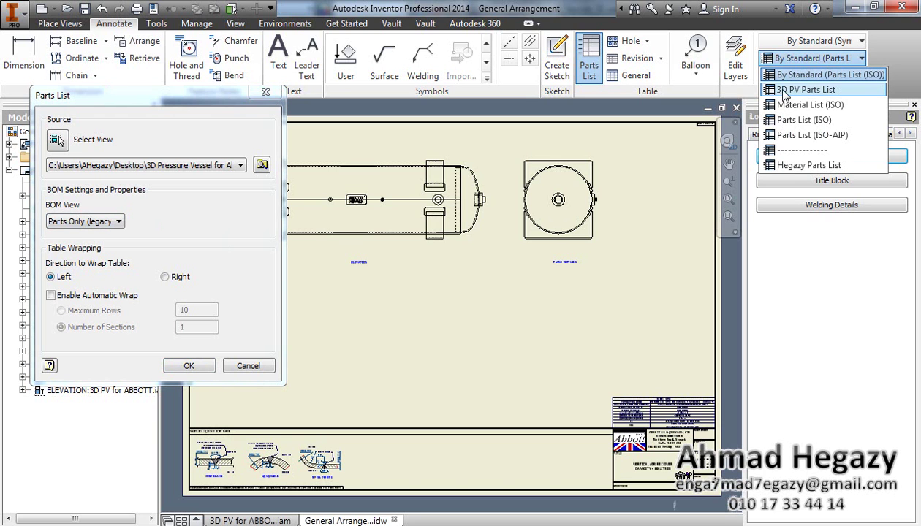
click(807, 90)
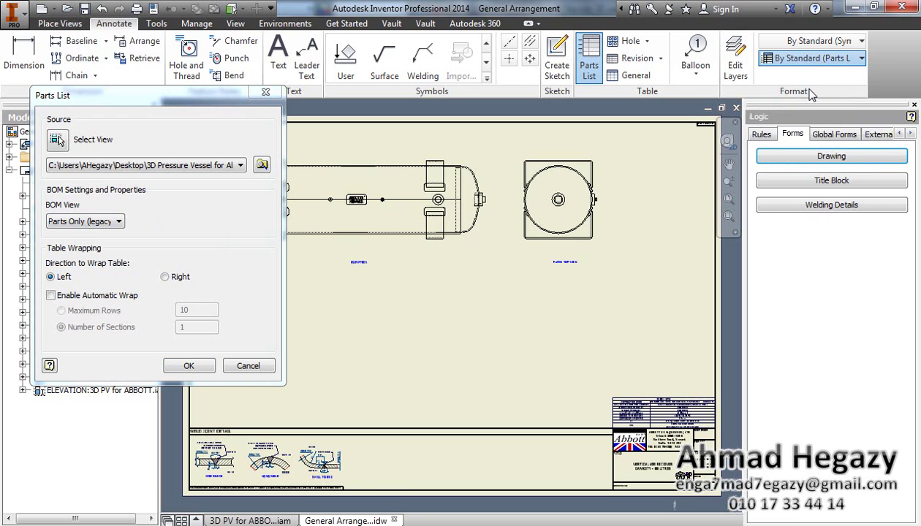
click(188, 366)
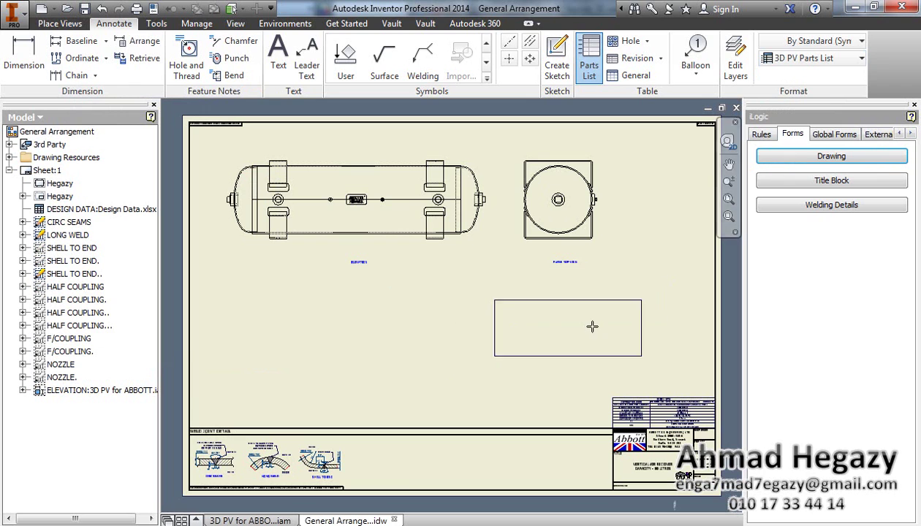
click(339, 370)
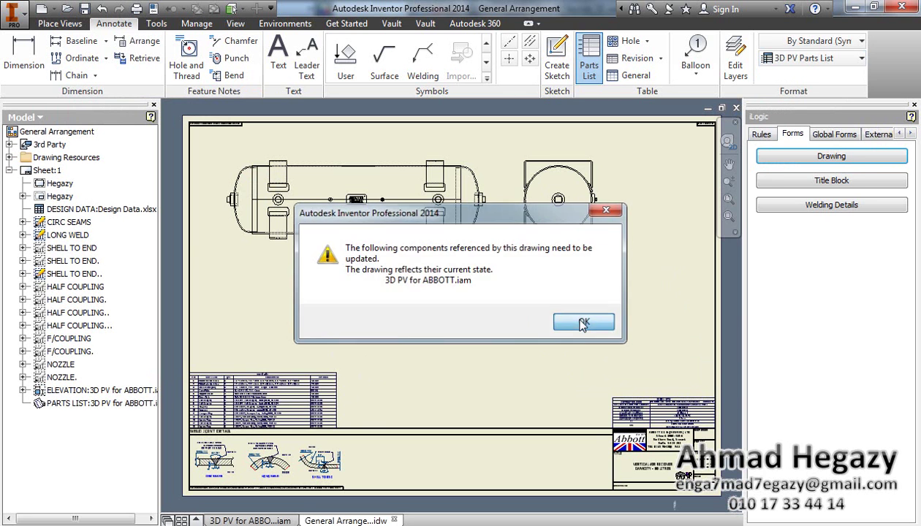
click(572, 328)
Step: Examine the placed parts list's part names, quantities, descriptions and materials
scroll(253, 415, up, 6)
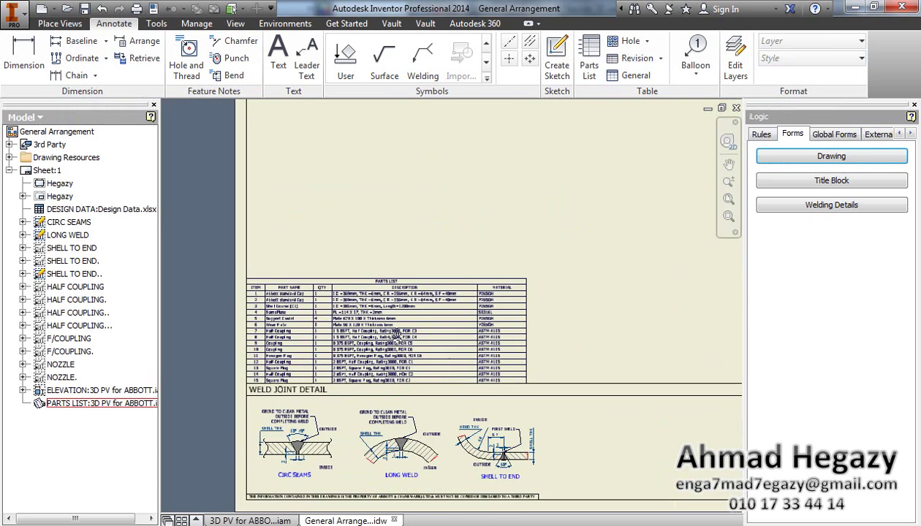
click(198, 268)
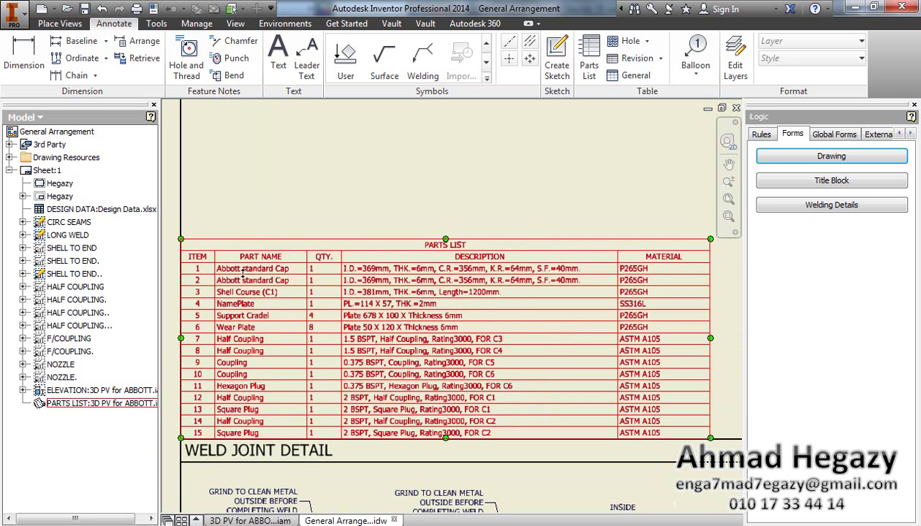
middle_drag(276, 271, 224, 277)
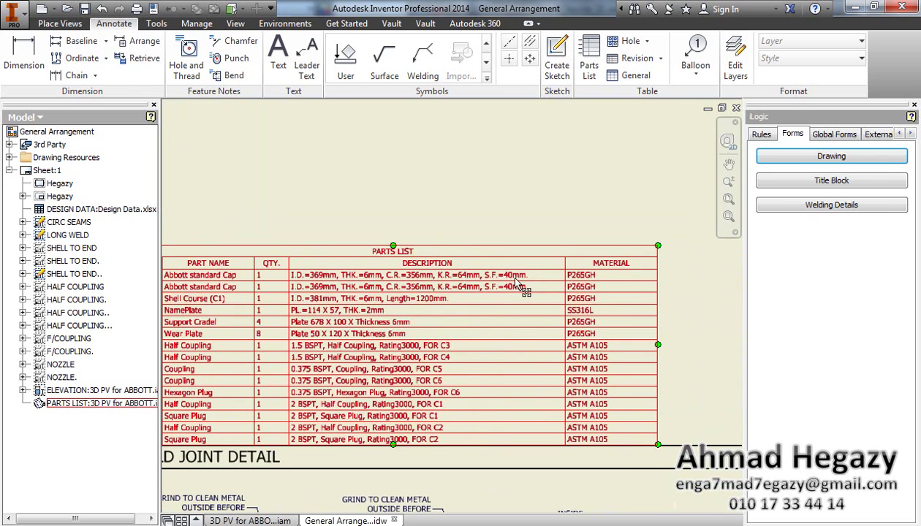
middle_drag(342, 278, 376, 261)
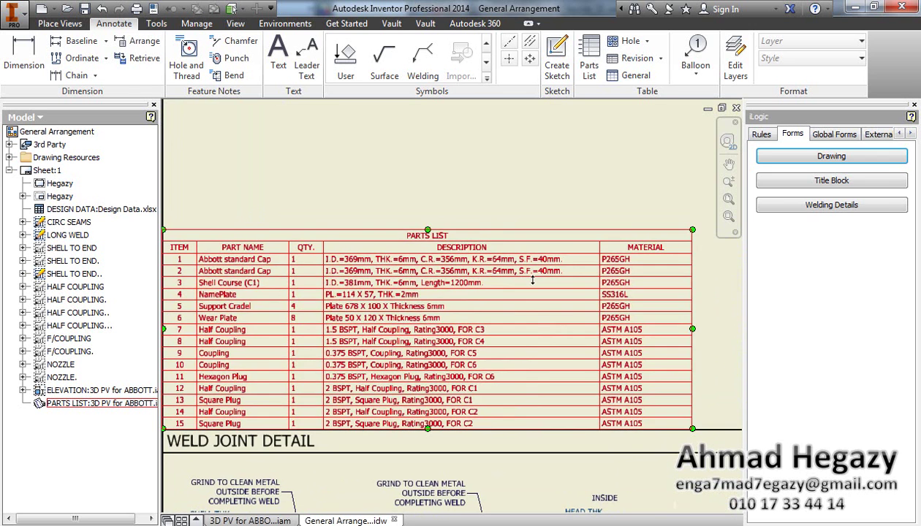
middle_drag(318, 303, 340, 295)
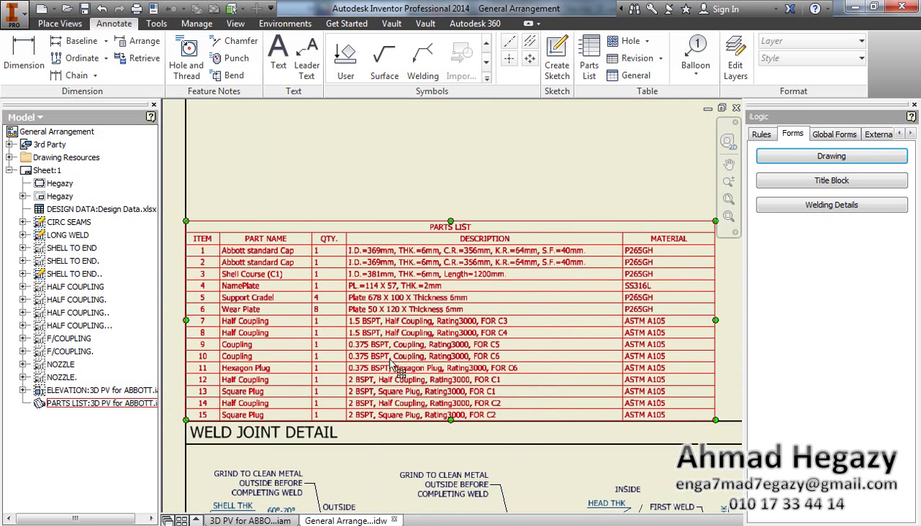
Step: Add a bisector centreline along the vessel axis between the shell's upper and lower edges in the elevation view
middle_drag(400, 329, 341, 409)
scroll(415, 287, down, 3)
middle_drag(417, 285, 313, 416)
middle_drag(399, 283, 341, 465)
scroll(385, 333, down, 4)
scroll(396, 280, up, 5)
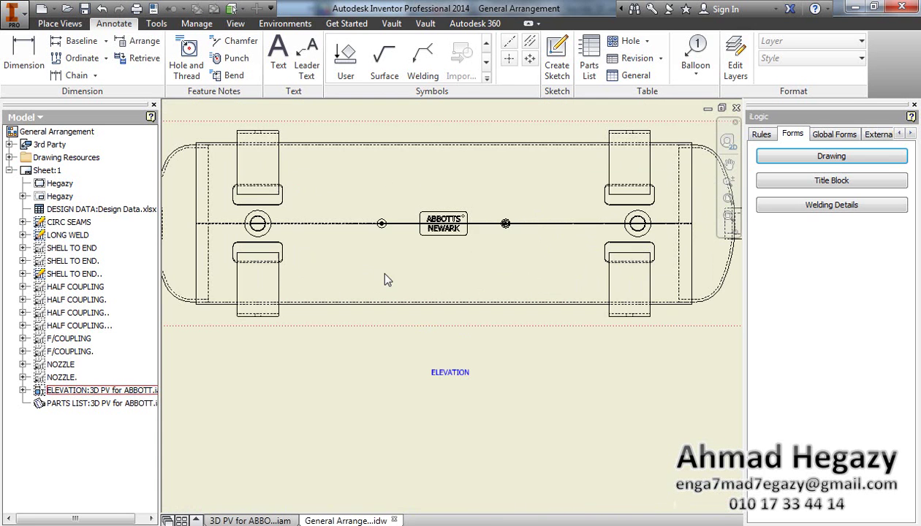
middle_drag(337, 300, 380, 379)
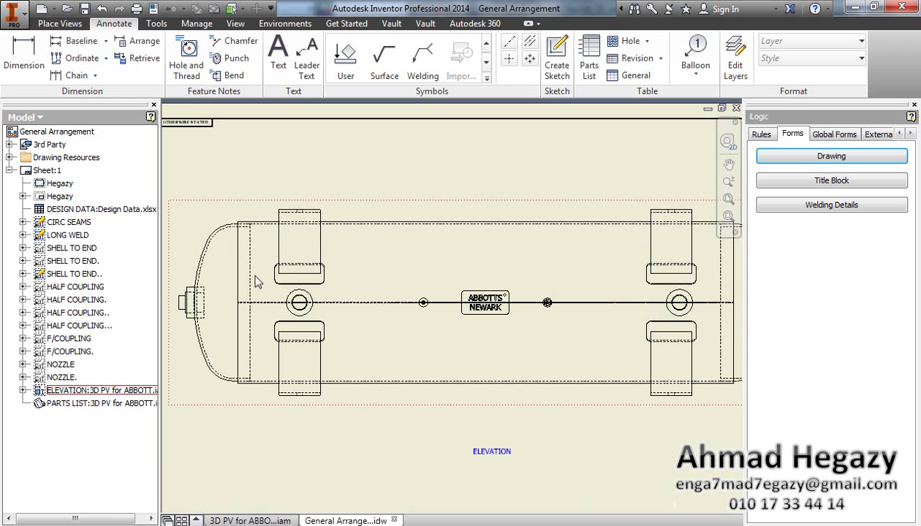
click(530, 41)
click(445, 221)
click(429, 383)
Step: Add vertical bisector centrelines to the two upper support cradles in the elevation view
click(321, 239)
click(279, 237)
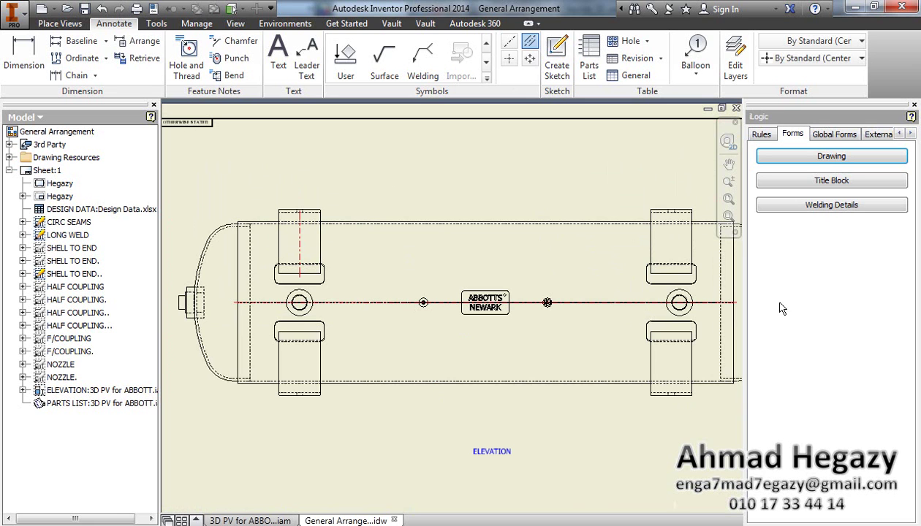
click(691, 240)
click(651, 238)
middle_drag(598, 242, 566, 243)
right_click(547, 155)
click(506, 153)
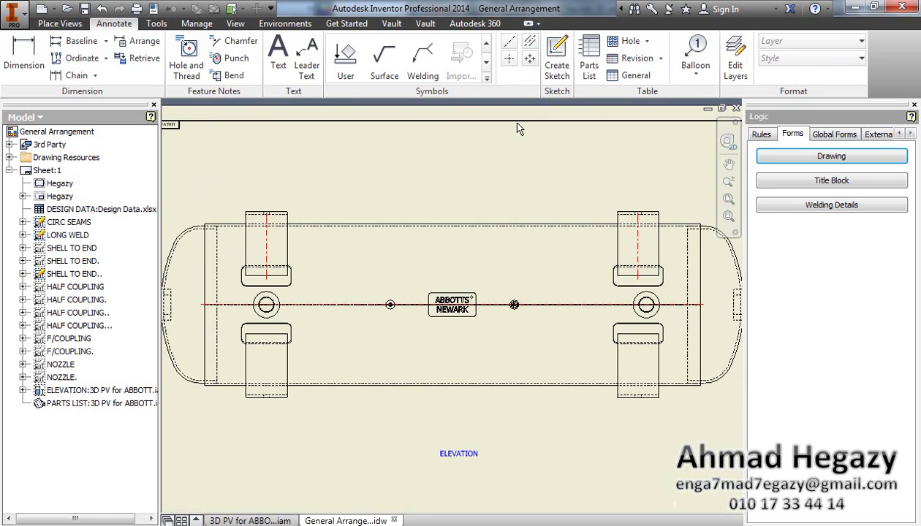
Step: Extend the support centrelines down through the lower cradles and the axis centreline out past the vessel's end fittings
drag(638, 280, 651, 396)
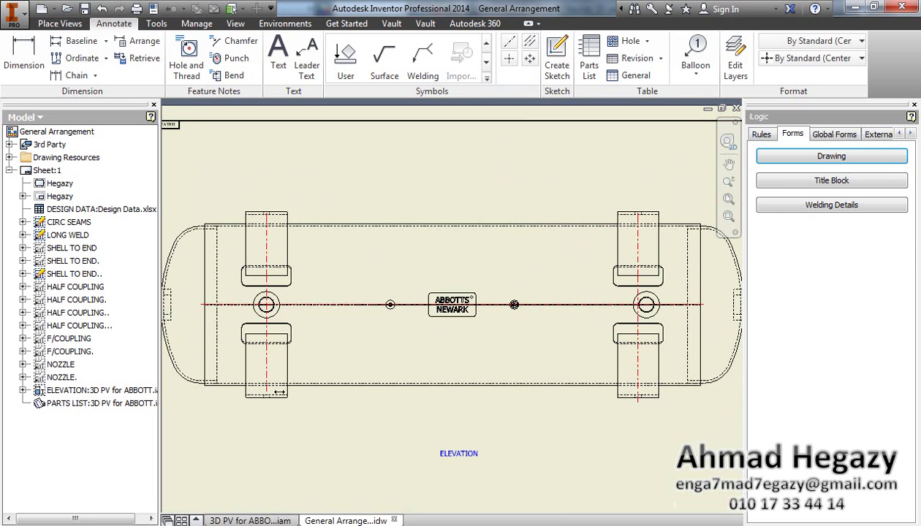
scroll(279, 402, down, 2)
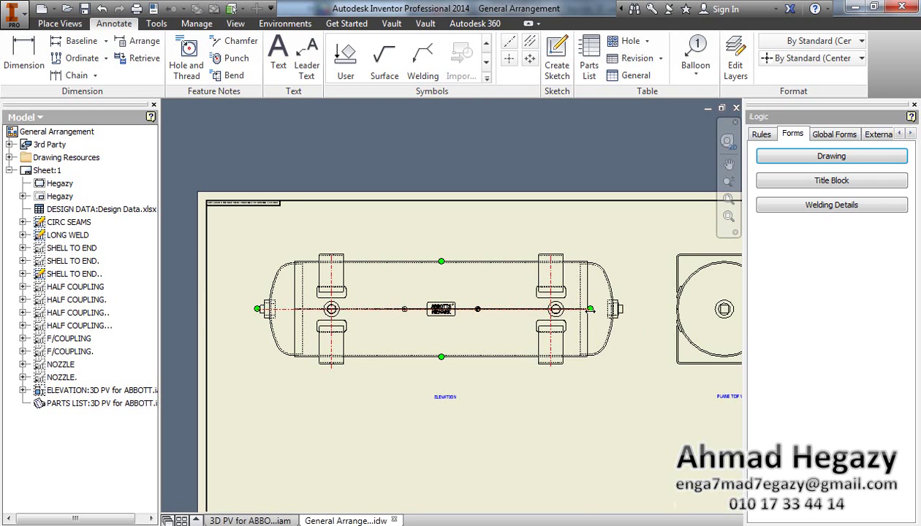
Step: Add a centre mark to the vessel circle in the plane top view
middle_drag(638, 322, 519, 322)
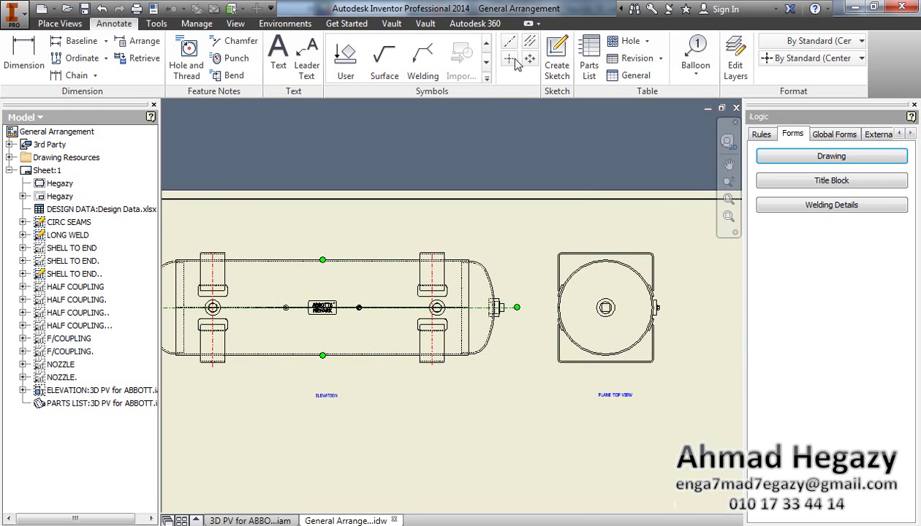
click(630, 269)
Step: Dimension the vertical distance from the vessel's horizontal centreline to the support frame's upper edge in the plane top view
right_click(623, 189)
click(674, 190)
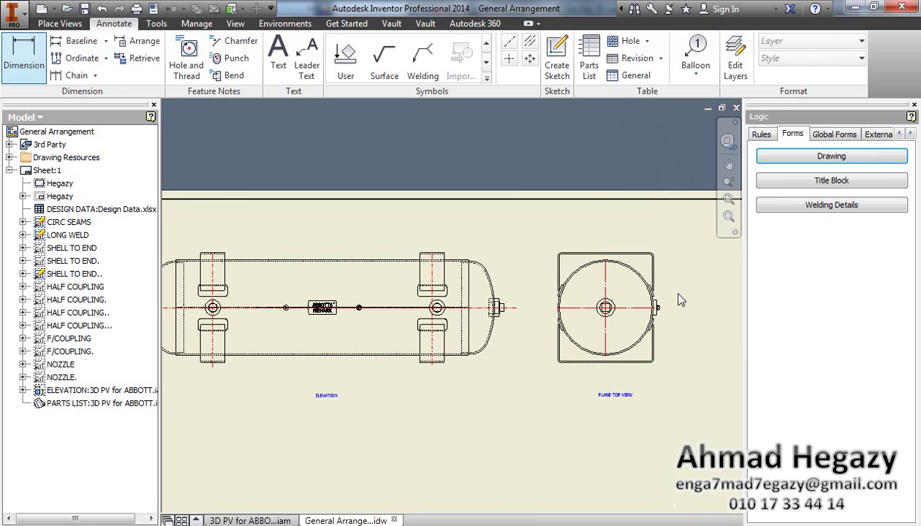
scroll(630, 316, up, 3)
middle_drag(630, 317, 580, 320)
click(587, 305)
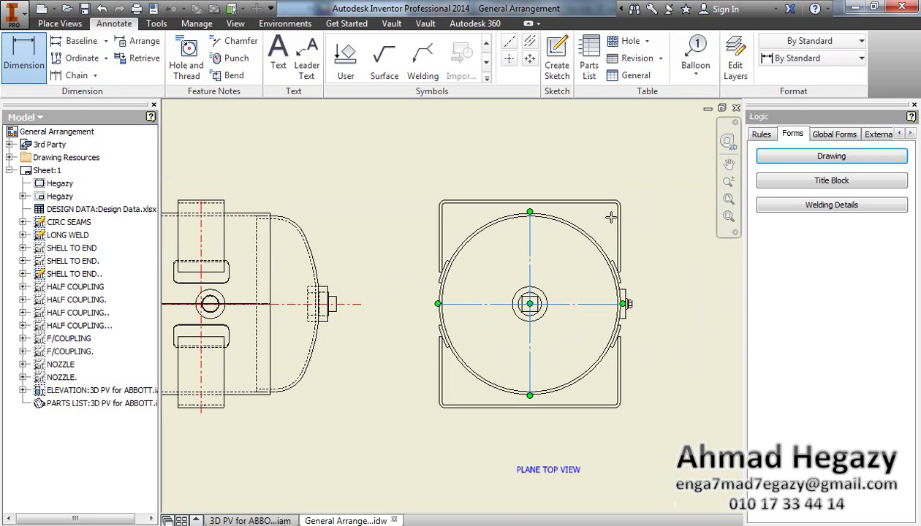
click(606, 203)
click(623, 304)
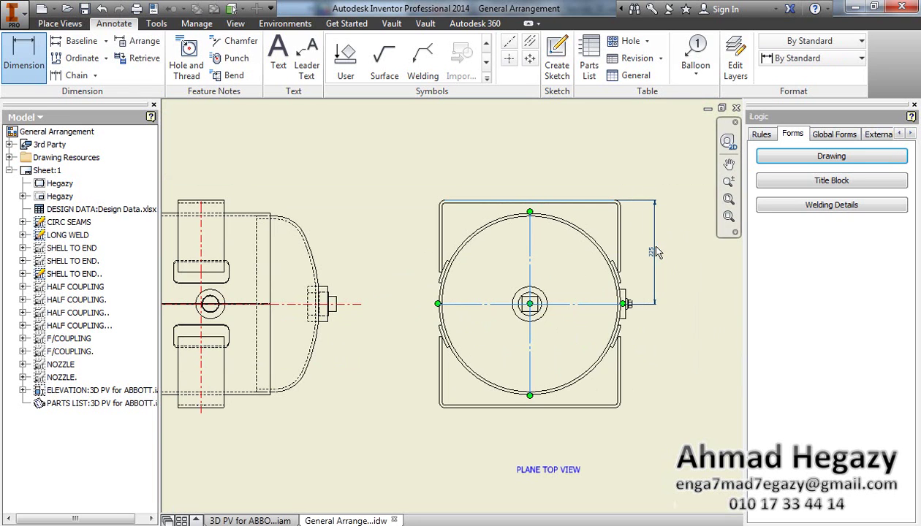
click(656, 252)
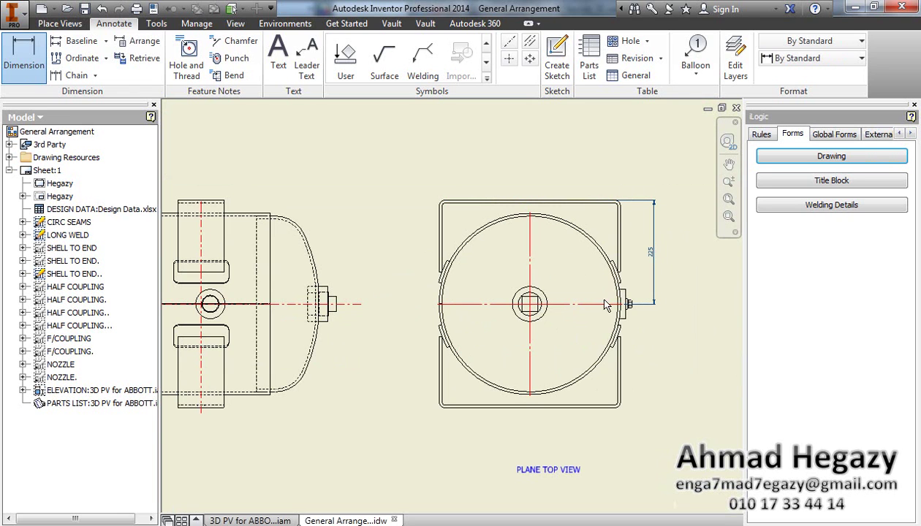
Step: Dimension the distance from the horizontal centreline to the support frame's lower edge, and the frame's overall width, in the plane top view
click(606, 408)
click(623, 303)
click(654, 324)
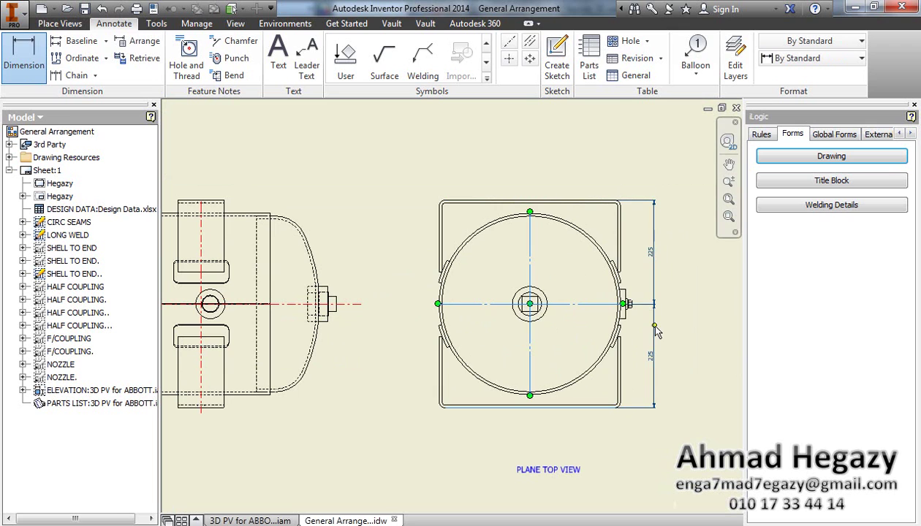
click(621, 385)
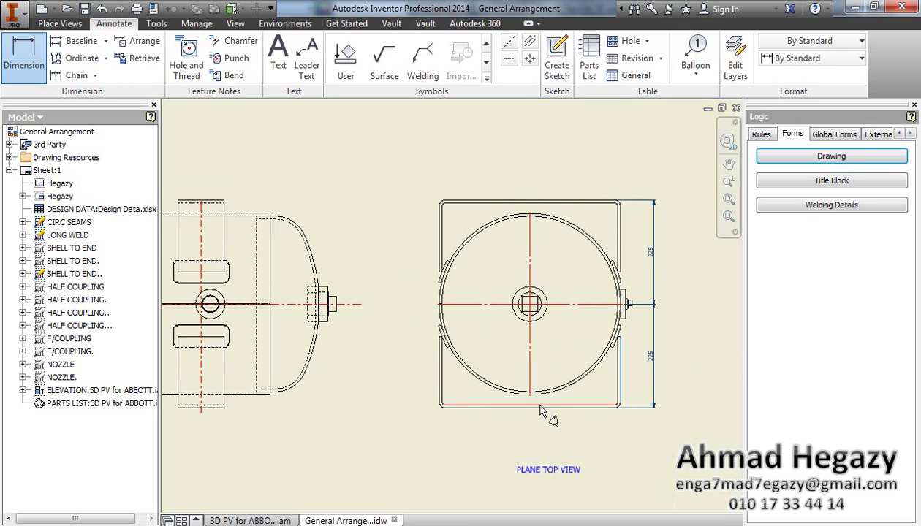
click(442, 387)
click(553, 435)
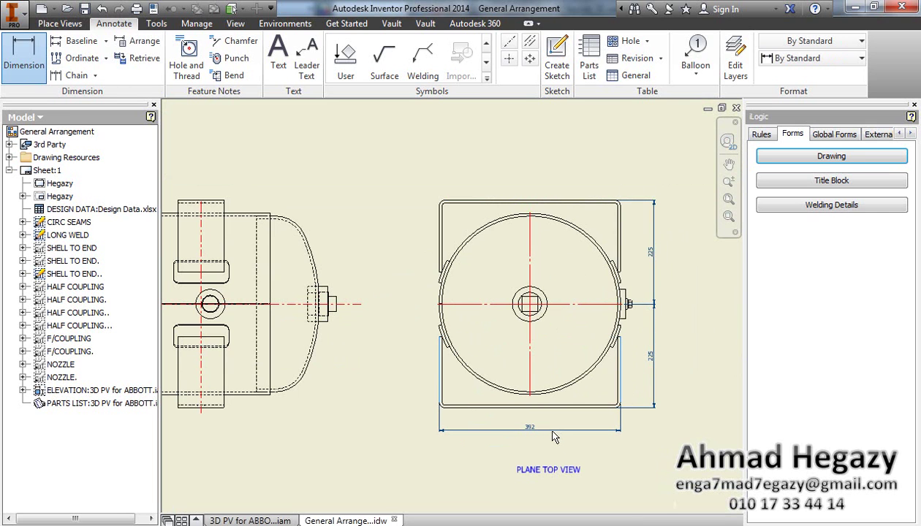
Step: Dimension the spacing between the two support centrelines below the vessel in the elevation view
middle_drag(536, 371, 675, 359)
middle_drag(491, 357, 616, 360)
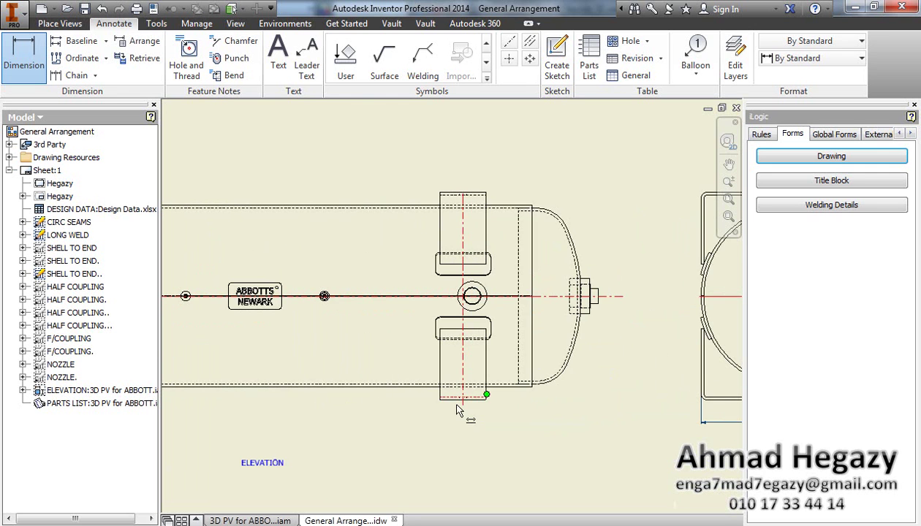
click(464, 404)
click(257, 382)
click(534, 411)
Step: Dimension the offset from each support centreline to its nearest shell end, in line with the spacing dimension below the elevation view
middle_drag(590, 396, 453, 358)
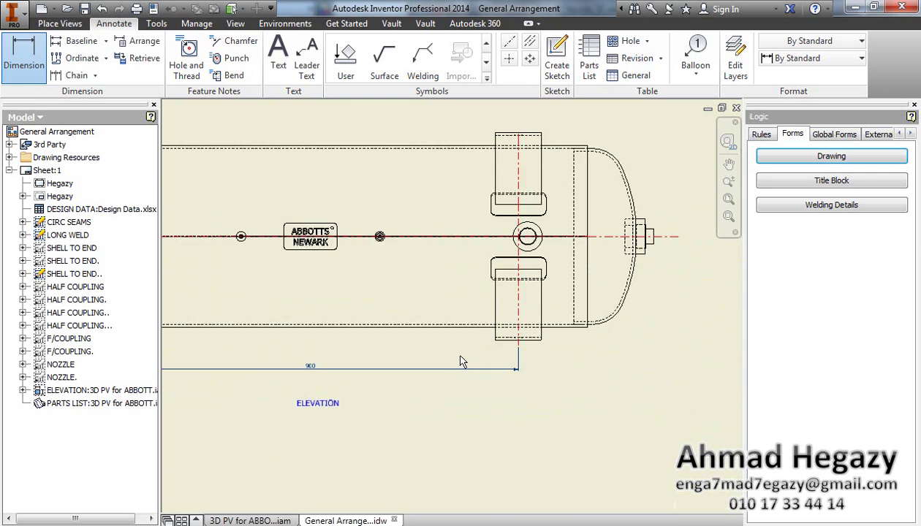
click(581, 313)
click(543, 369)
middle_drag(480, 377, 738, 341)
middle_drag(434, 343, 462, 352)
scroll(371, 292, down, 3)
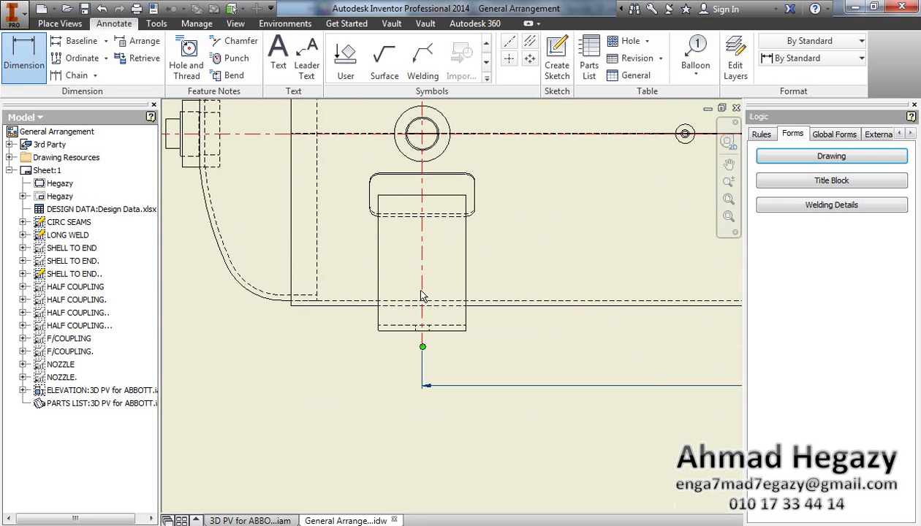
click(291, 274)
click(380, 387)
scroll(375, 368, up, 3)
mouse_move(391, 364)
middle_down()
mouse_move(332, 410)
mouse_move(291, 420)
middle_up()
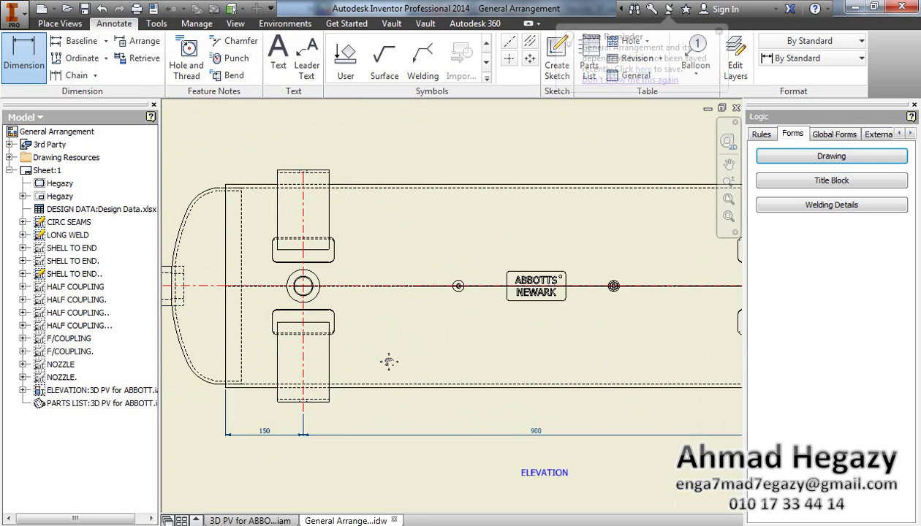
Step: Add a matching dimension row above the elevation view for the support spacing and the offsets to both shell ends
middle_drag(312, 281, 306, 323)
click(296, 256)
click(221, 249)
click(262, 178)
scroll(315, 252, down, 2)
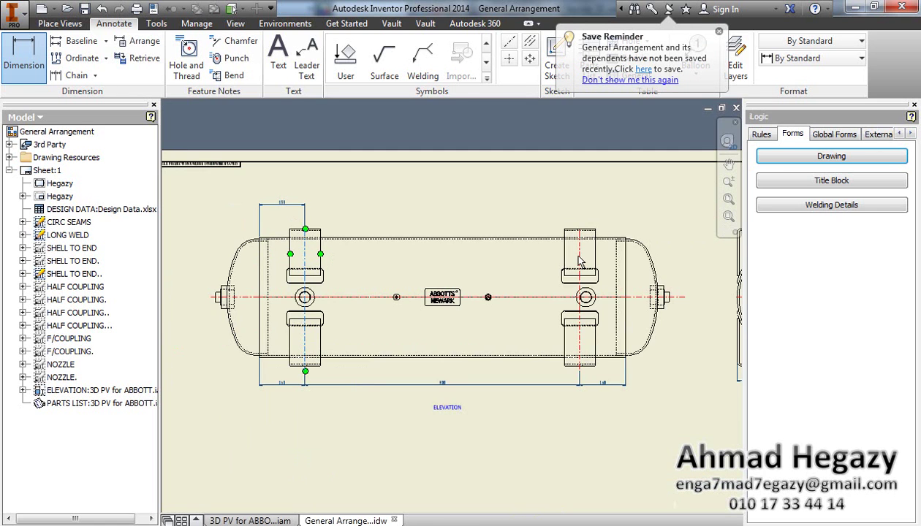
click(579, 262)
click(324, 207)
click(620, 256)
scroll(240, 249, up, 3)
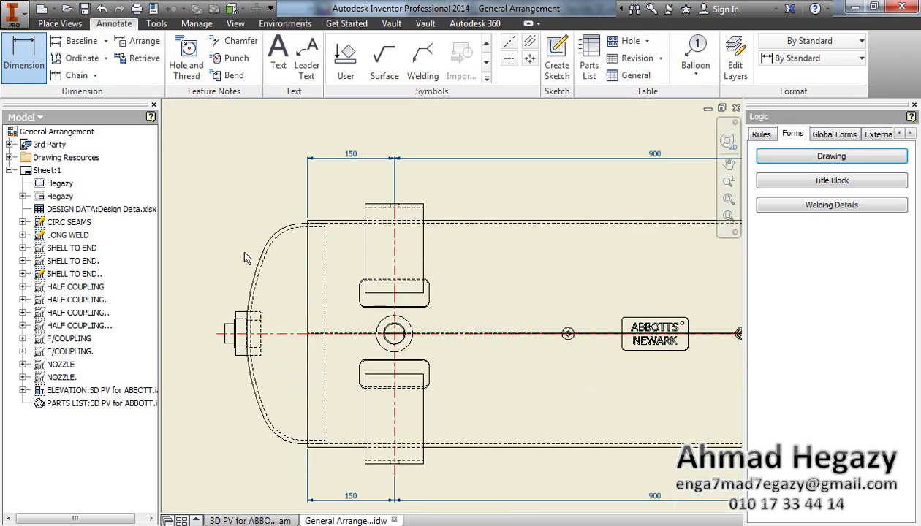
scroll(280, 313, up, 2)
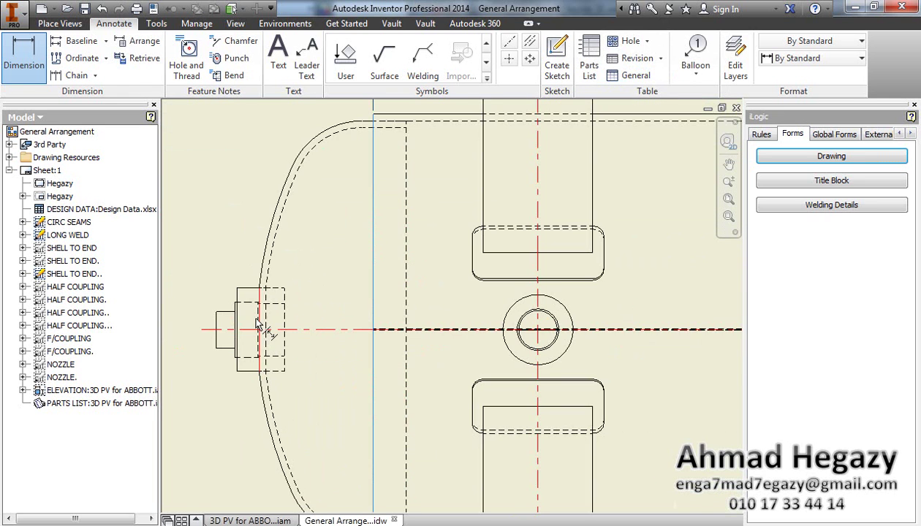
scroll(267, 313, down, 4)
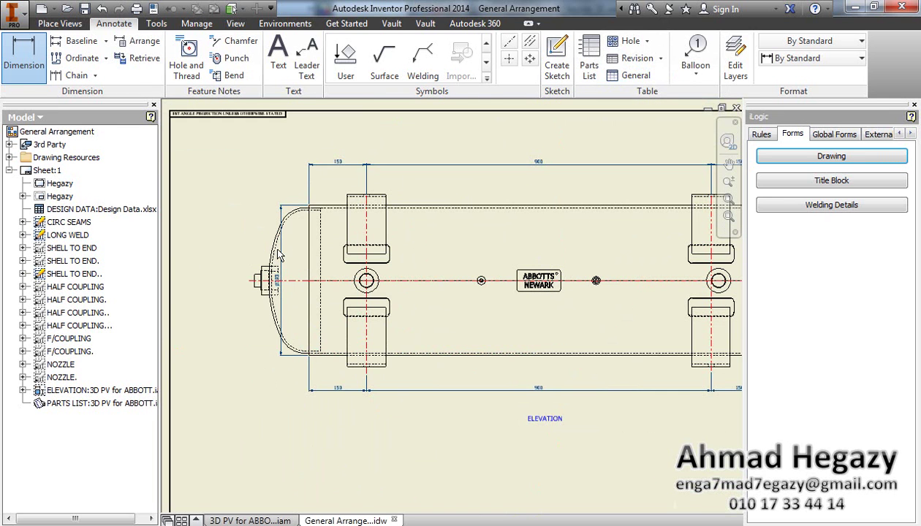
click(38, 51)
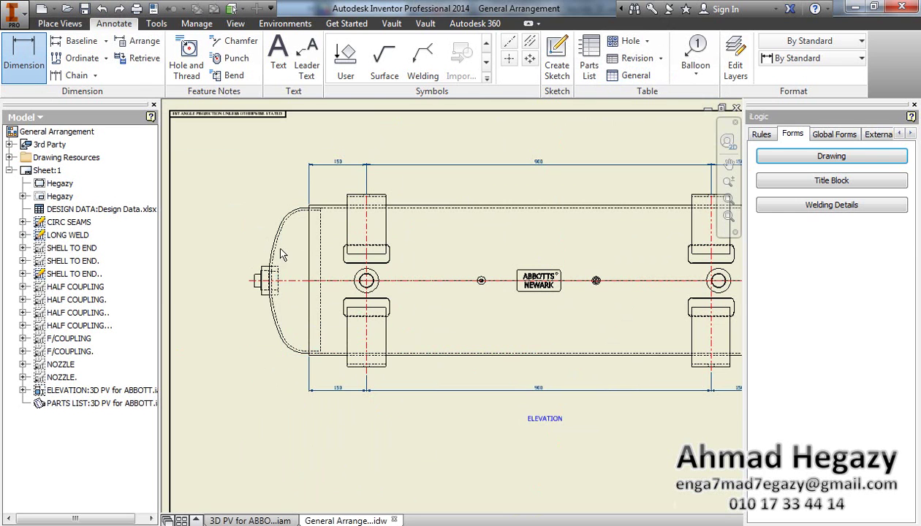
Step: Dimension the left dished end's length from the shell end to where the dish meets the end fitting, above the elevation view
scroll(279, 277, up, 2)
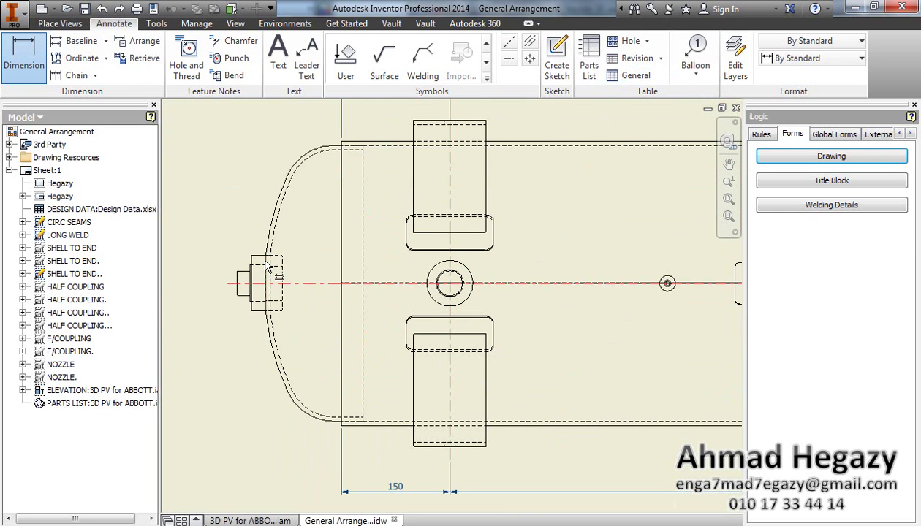
click(343, 240)
middle_drag(336, 207, 358, 368)
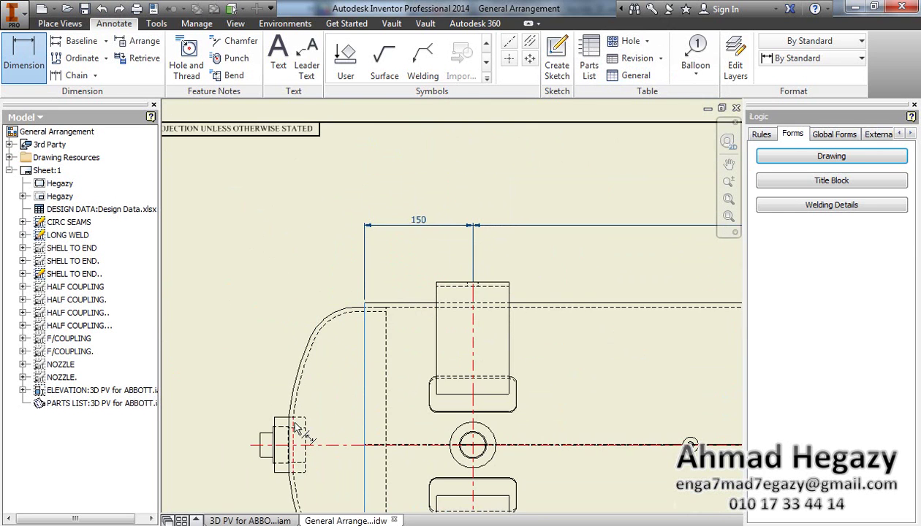
scroll(286, 421, up, 4)
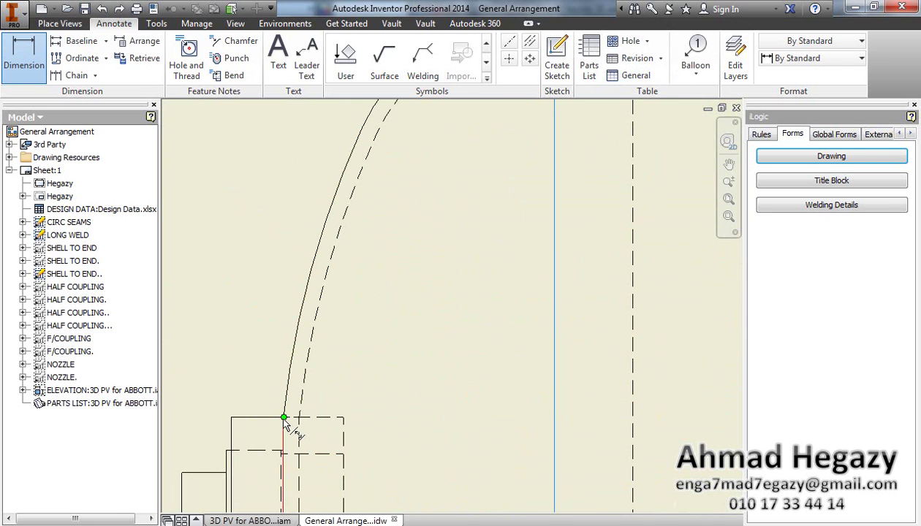
click(284, 418)
scroll(285, 421, down, 4)
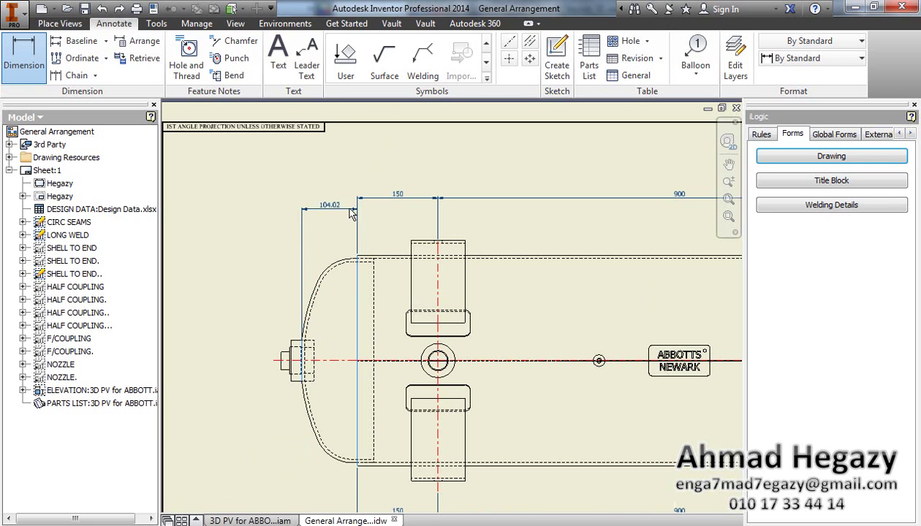
Step: Dimension how far the left end coupling projects beyond the dished end, aligned with the upper dimension row
scroll(308, 358, up, 4)
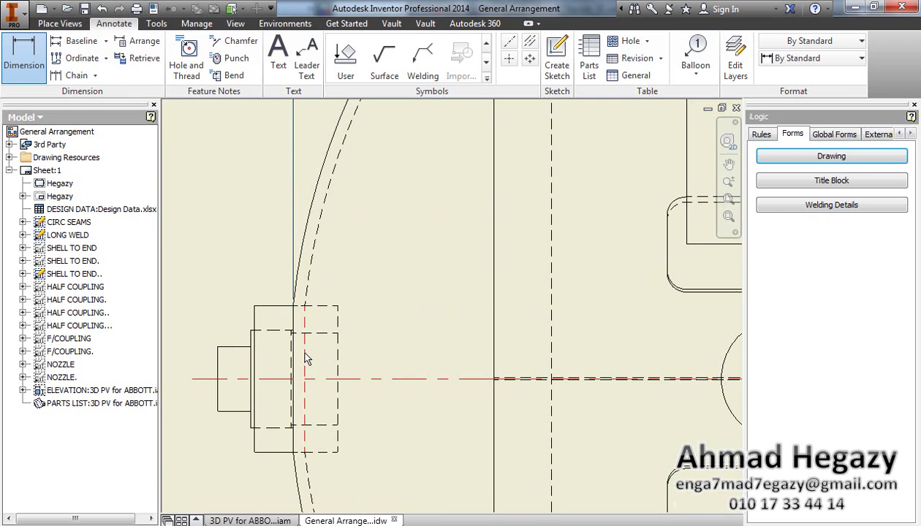
click(256, 322)
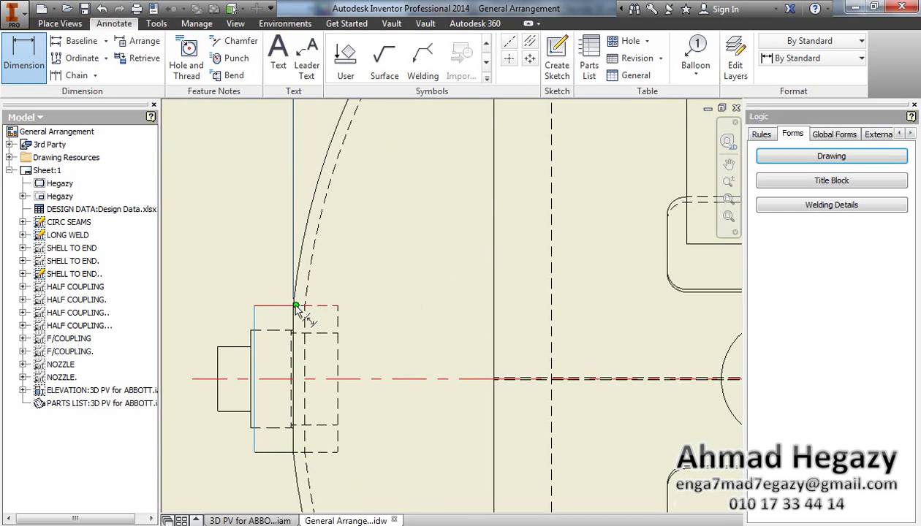
scroll(300, 311, up, 3)
click(292, 299)
scroll(292, 299, down, 5)
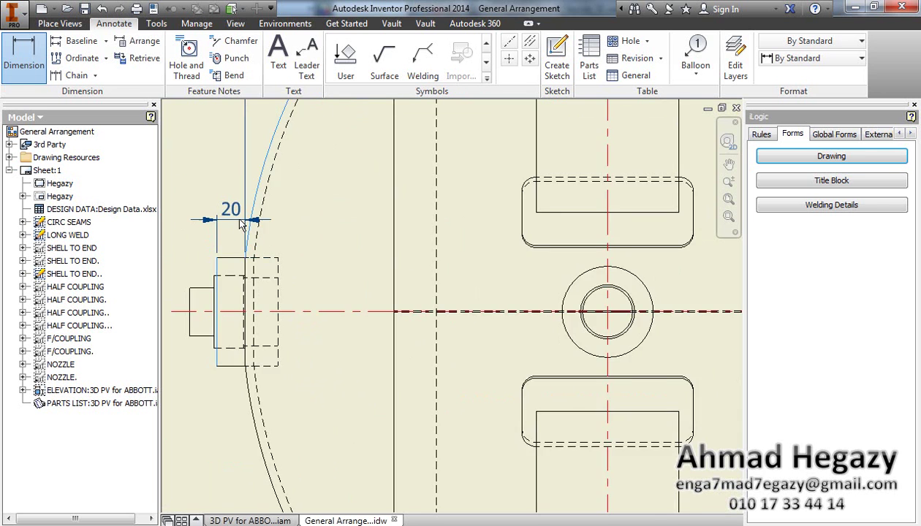
drag(268, 233, 272, 220)
scroll(268, 212, up, 3)
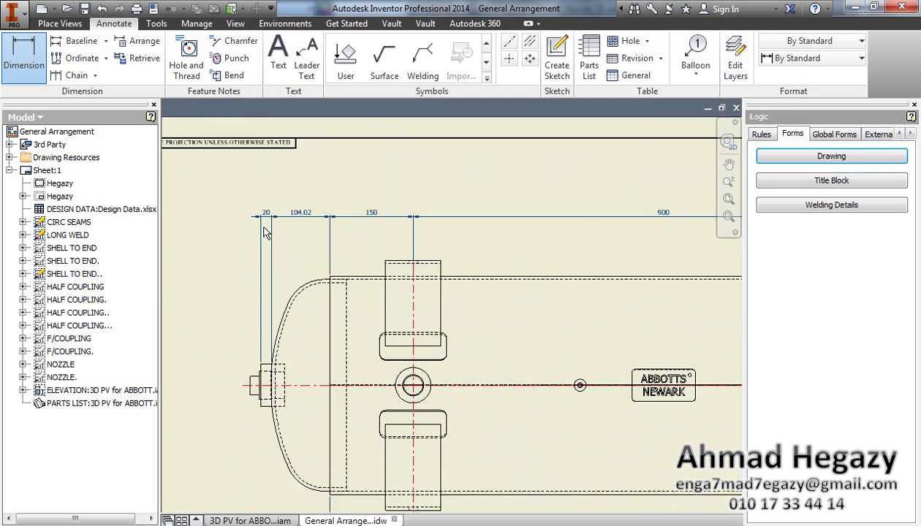
Step: Set the left dished end's length dimension to zero decimal places
scroll(253, 261, down, 1)
right_click(230, 222)
click(275, 213)
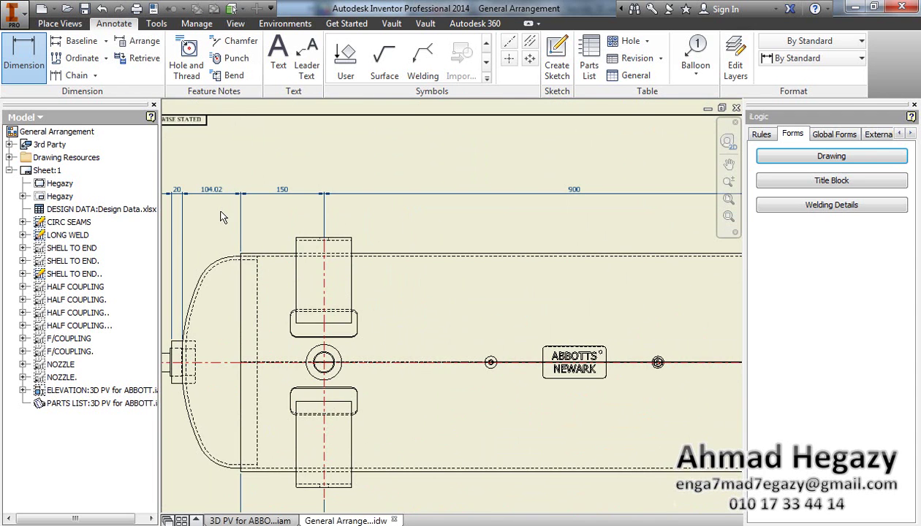
middle_drag(221, 212, 281, 225)
right_click(277, 211)
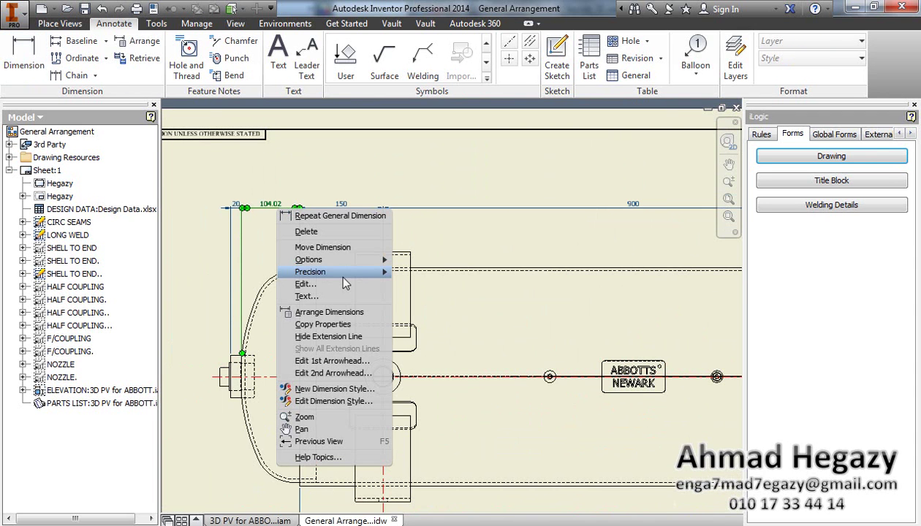
mouse_move(338, 272)
click(412, 271)
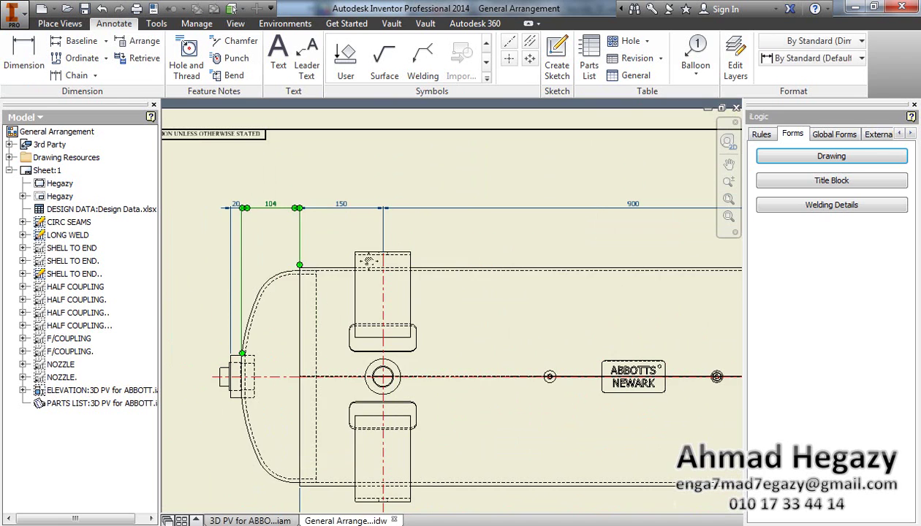
Step: Dimension the right dished end's length from the shell end to the end fitting, in line with the upper dimension row
middle_drag(580, 286, 346, 264)
scroll(345, 263, up, 3)
middle_drag(611, 258, 506, 264)
scroll(507, 264, down, 3)
click(14, 62)
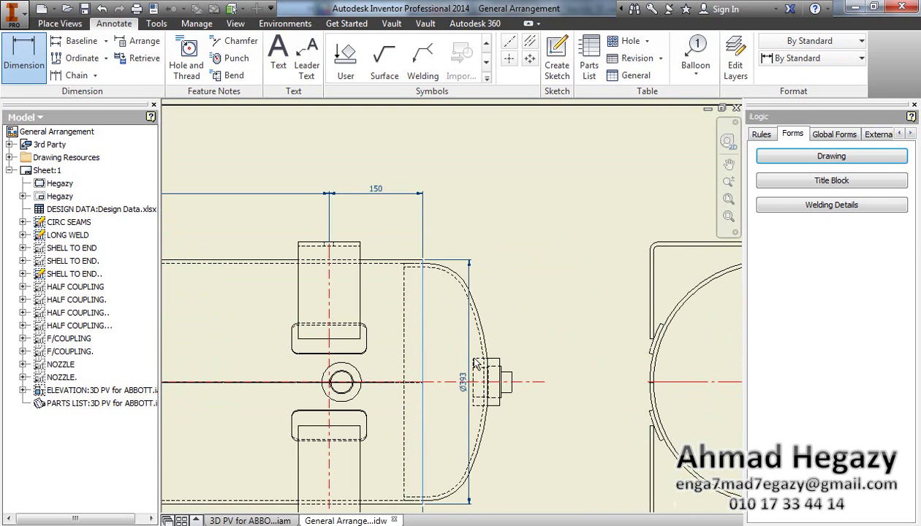
scroll(476, 358, down, 4)
scroll(518, 359, down, 4)
click(517, 357)
Step: Dimension how far the right end coupling projects beyond the dished end, aligned with the upper dimension row
scroll(497, 318, up, 6)
middle_drag(490, 325, 490, 443)
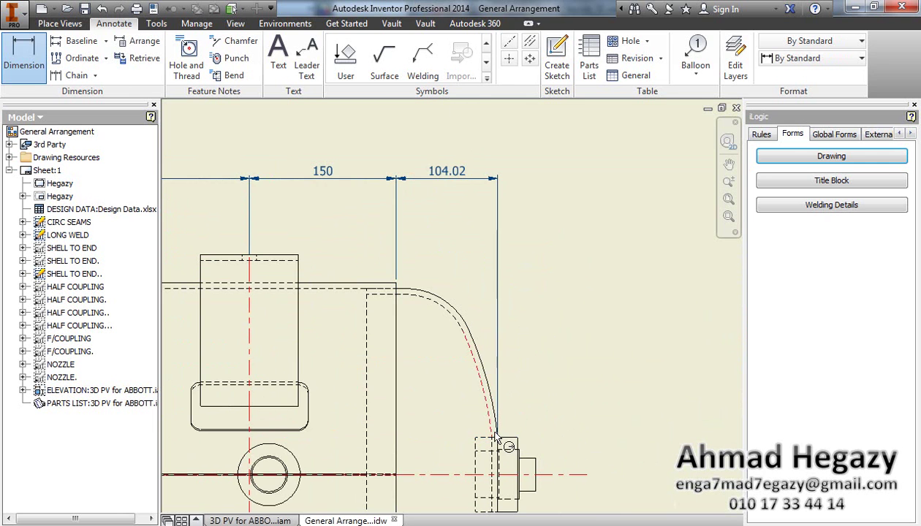
scroll(496, 426, down, 5)
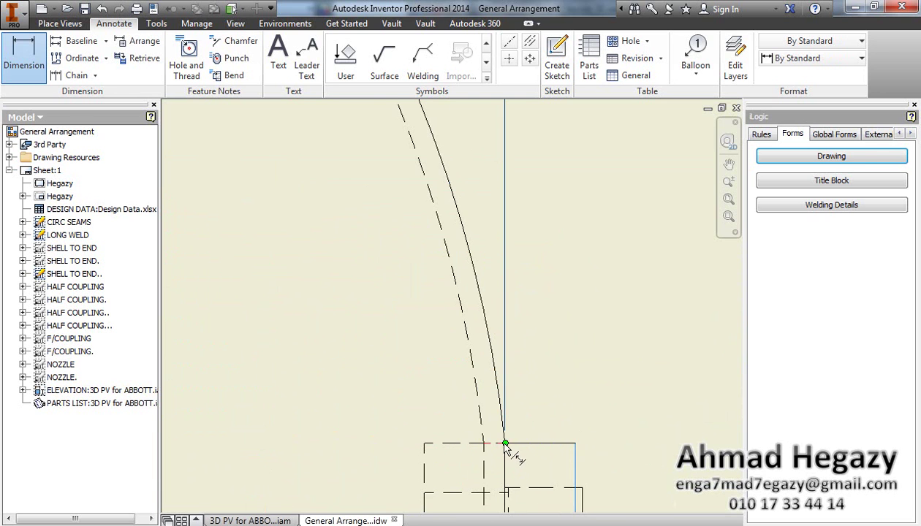
click(505, 443)
scroll(510, 338, up, 5)
middle_drag(535, 302, 535, 504)
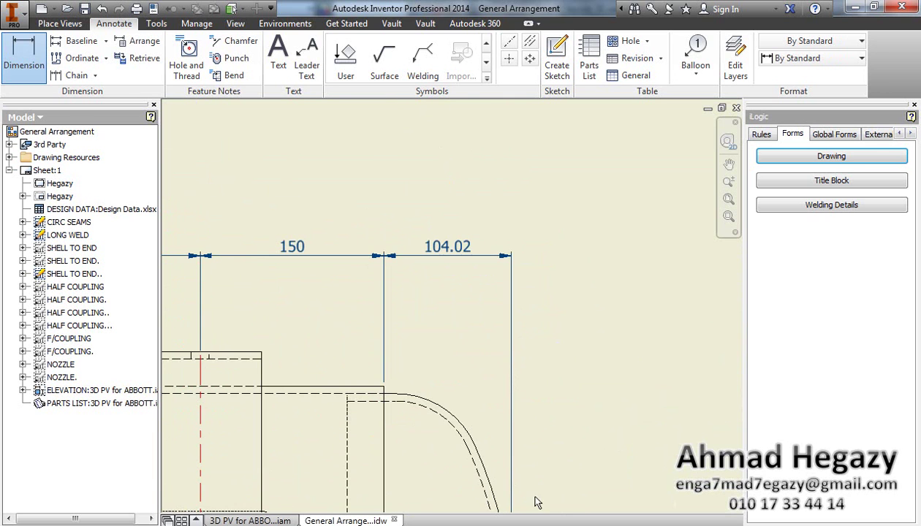
click(524, 257)
key(Escape)
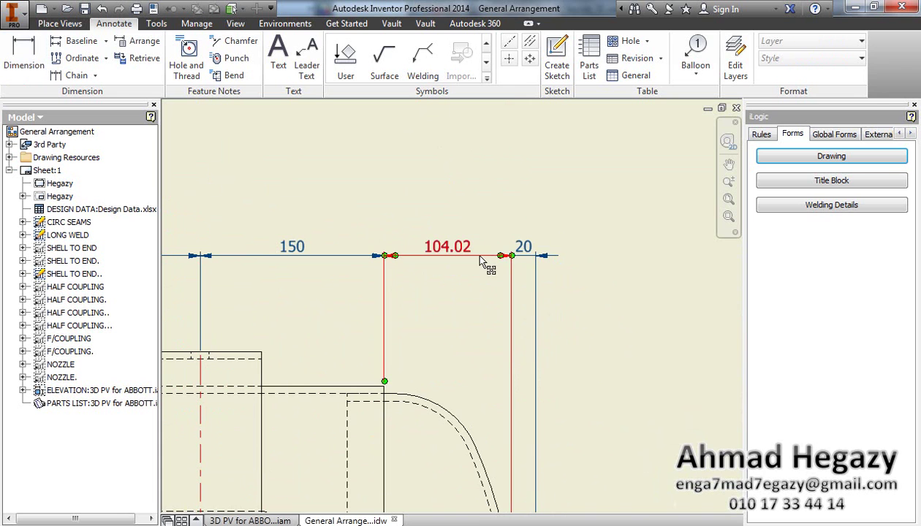
Step: Set the right dished end's length dimension to zero decimal places
right_click(478, 255)
mouse_move(553, 315)
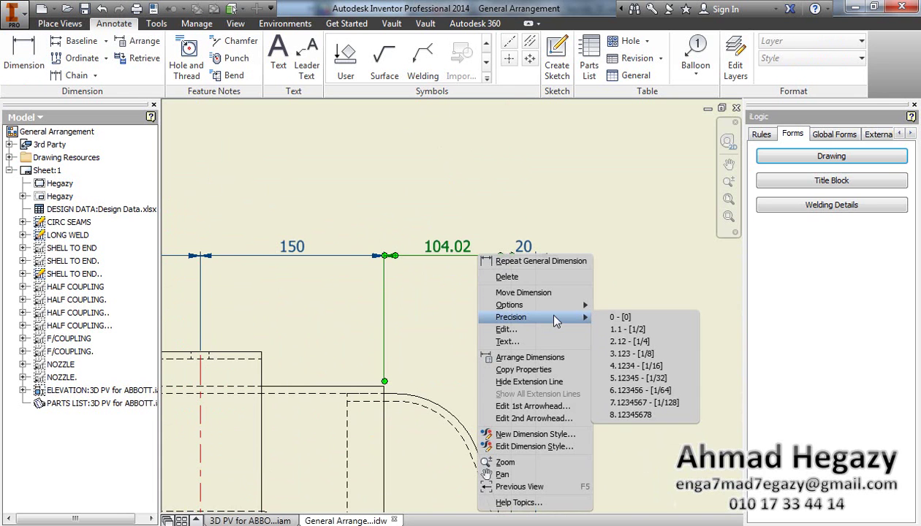
click(608, 316)
Step: Dimension the shell's inside diameter vertically on the elevation, between the nameplate and the right support
scroll(516, 333, up, 5)
middle_drag(478, 369, 527, 177)
mouse_move(514, 304)
middle_down()
mouse_move(522, 334)
mouse_move(565, 376)
middle_up()
click(30, 61)
scroll(418, 243, down, 3)
scroll(425, 230, up, 3)
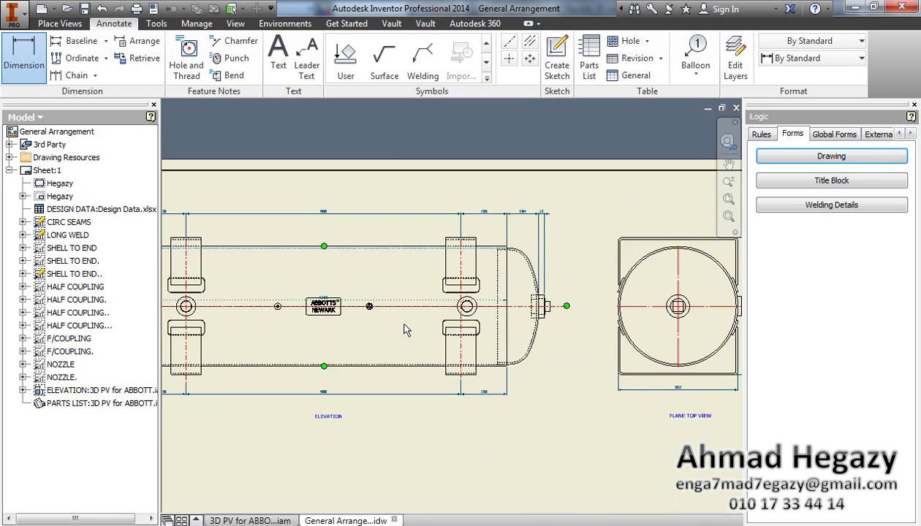
scroll(418, 362, down, 3)
click(414, 374)
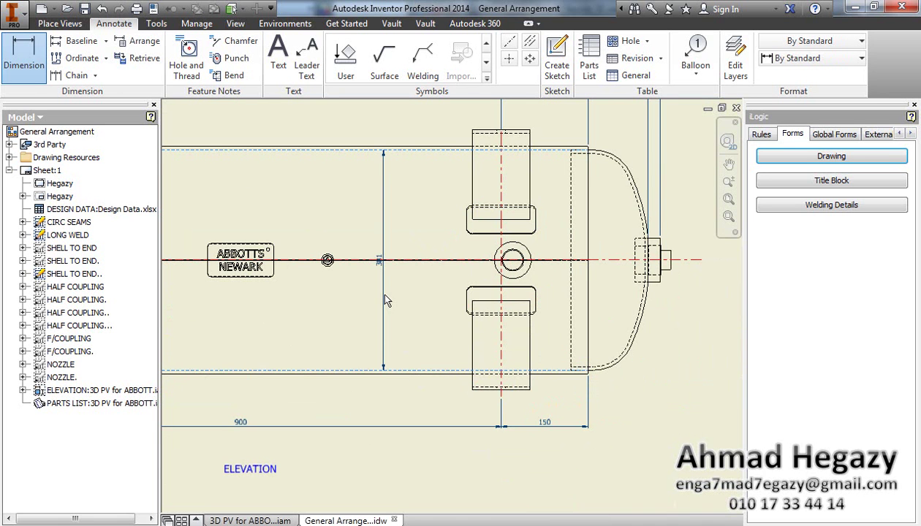
right_click(386, 277)
click(448, 282)
Step: Add a diameter symbol in front of the shell's inside diameter dimension on the elevation
scroll(380, 263, down, 3)
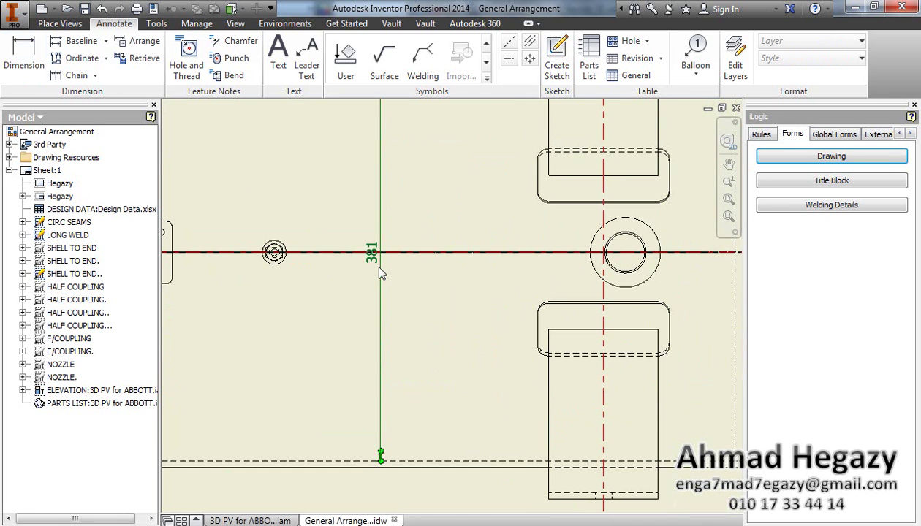
right_click(375, 264)
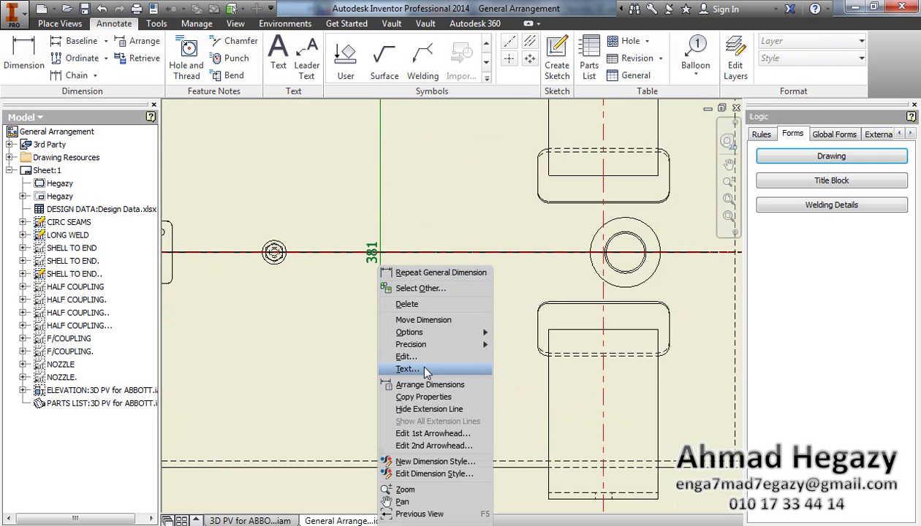
click(426, 371)
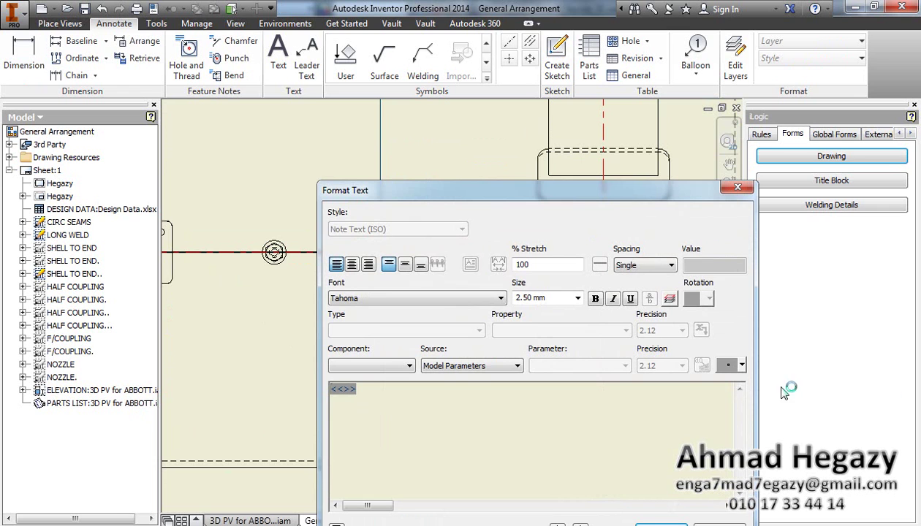
click(743, 366)
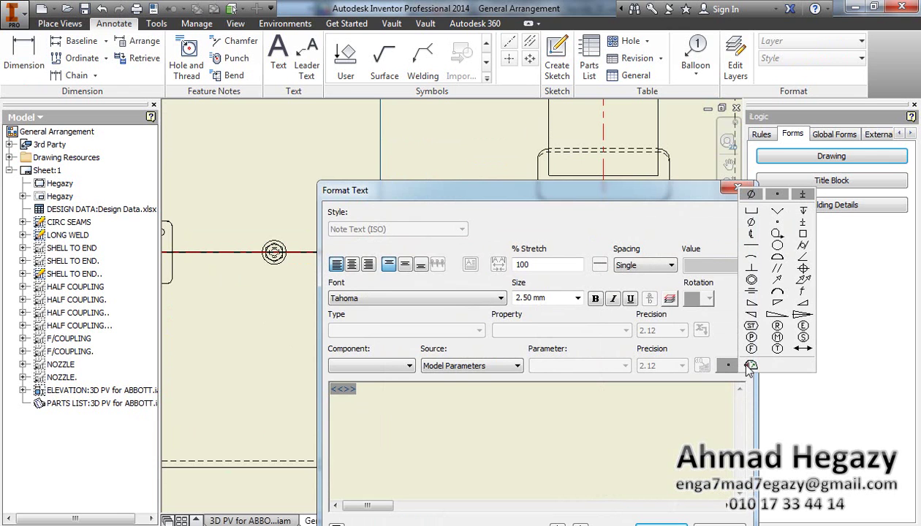
click(753, 222)
click(659, 525)
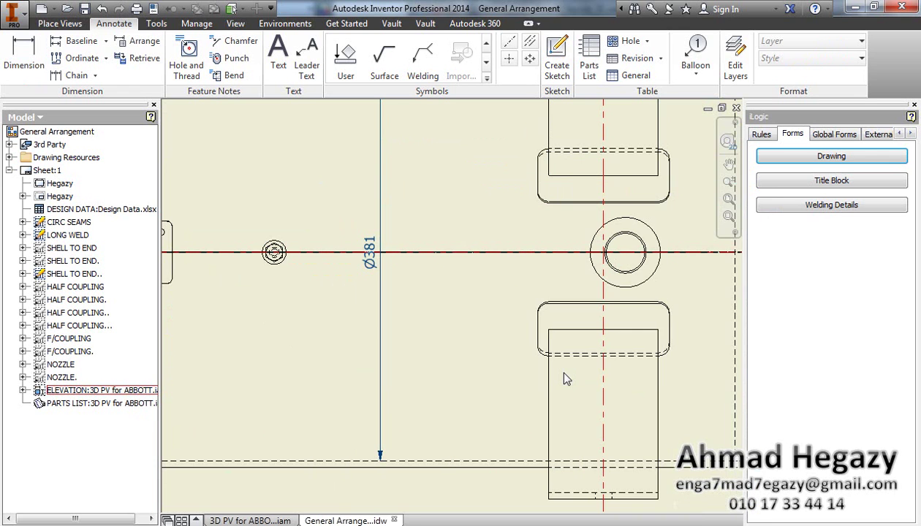
Step: Dimension the shell's wall thickness at its lower edge, in line with the diameter dimension, and move its text below the shell
click(23, 58)
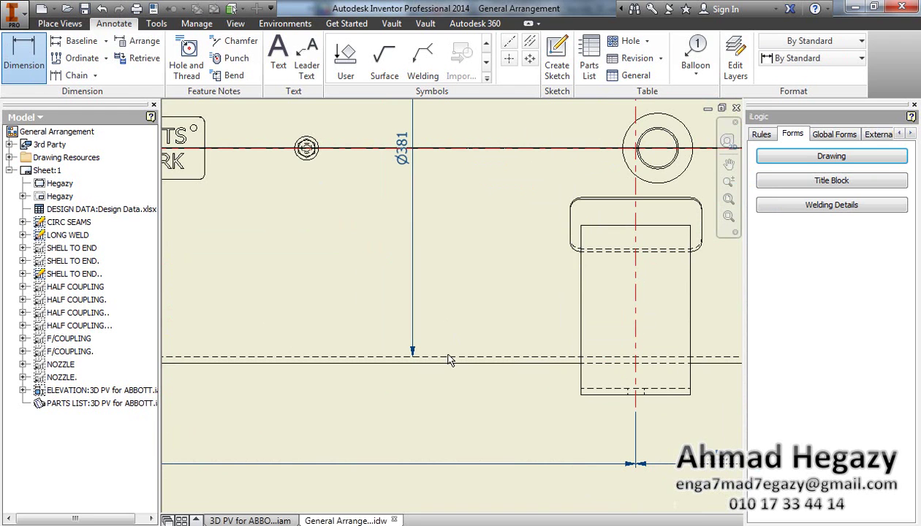
click(441, 362)
click(413, 357)
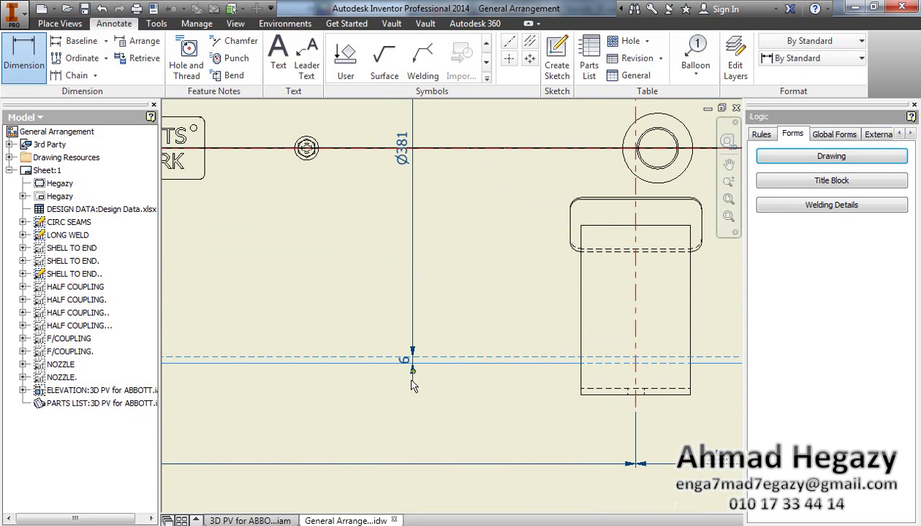
right_click(437, 322)
click(483, 326)
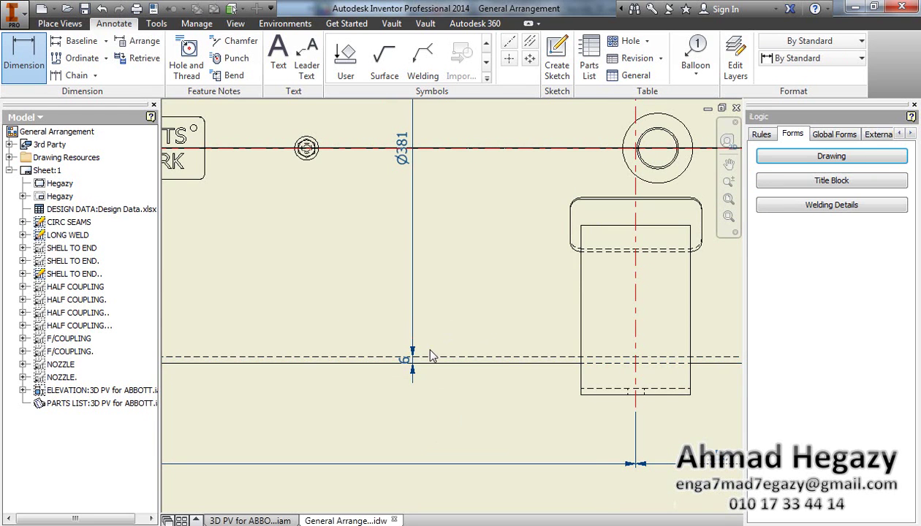
drag(409, 384, 413, 390)
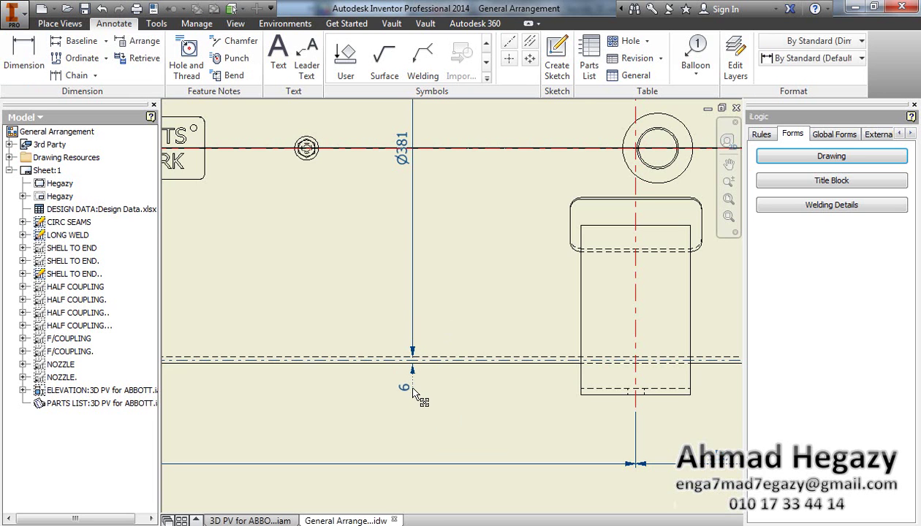
Step: Dimension the width of the right support's lower leg on the elevation, placed just below the leg
scroll(413, 393, up, 5)
click(37, 64)
scroll(552, 362, down, 5)
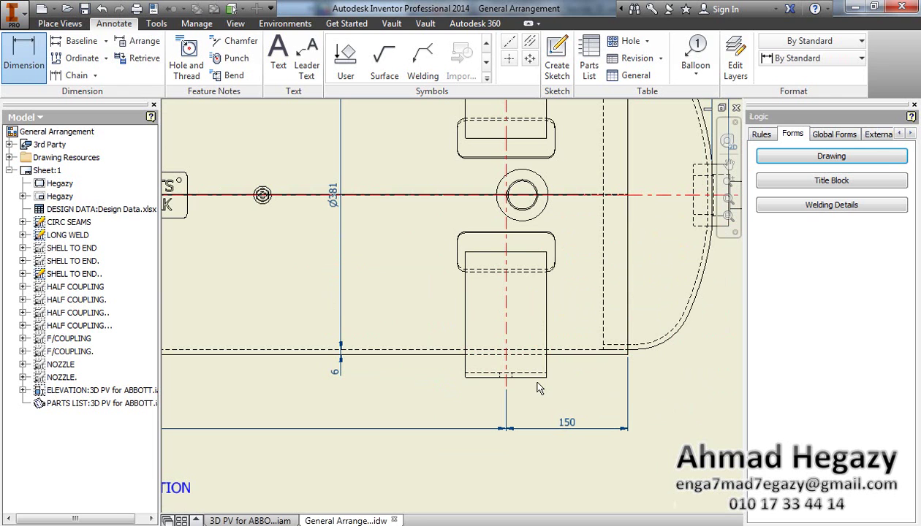
click(527, 374)
click(526, 395)
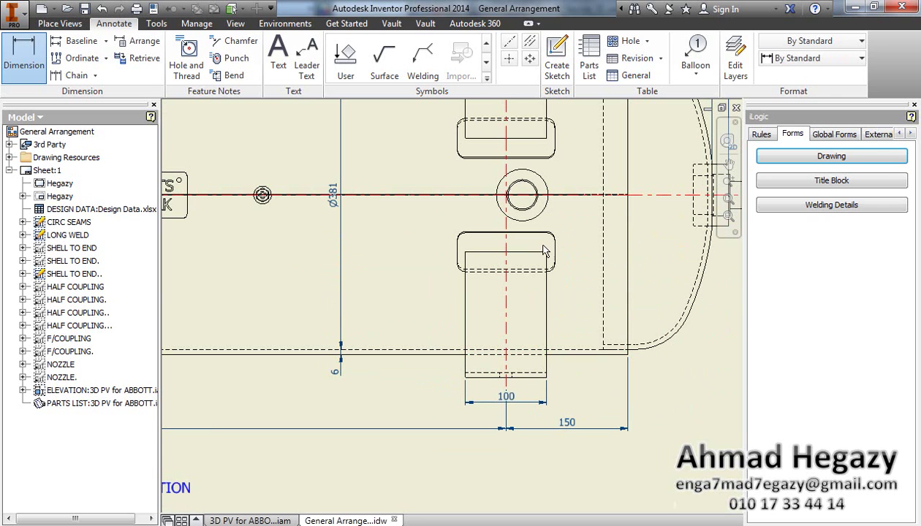
Step: Dimension the width of the rounded pad at the right support's lower leg, placed below the pad
scroll(549, 264, down, 3)
click(562, 252)
click(381, 251)
click(456, 338)
Step: Add a centreline bisector between the two ends of the lower left support pad on the plane top view
scroll(459, 333, up, 3)
middle_drag(647, 399, 443, 317)
scroll(443, 316, up, 3)
middle_drag(576, 311, 419, 331)
scroll(419, 333, down, 3)
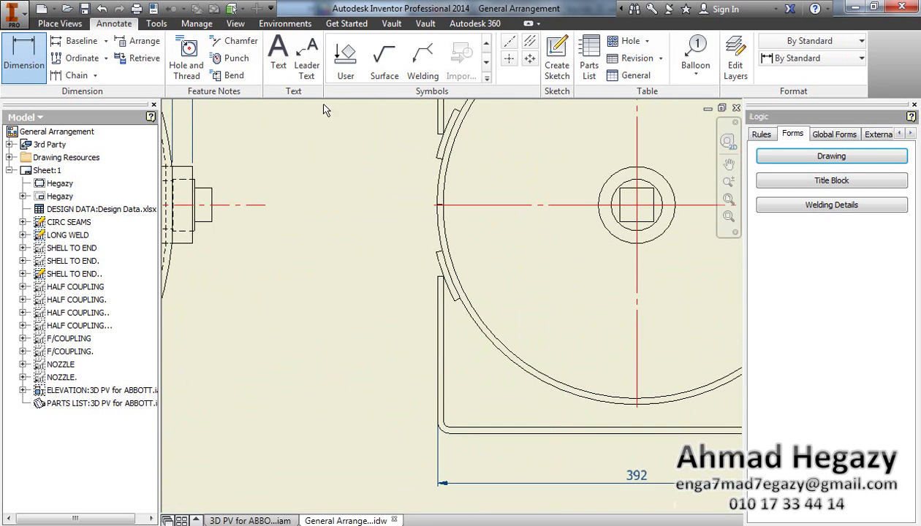
click(530, 41)
scroll(469, 307, down, 6)
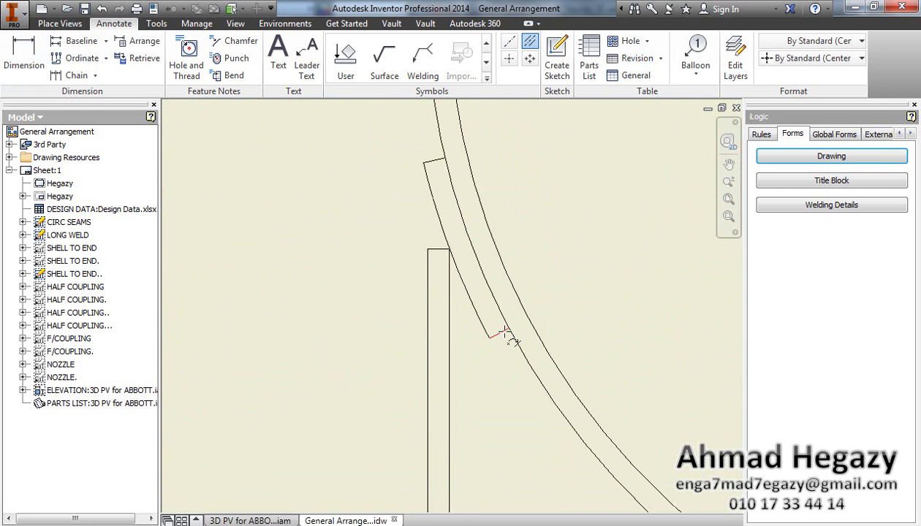
click(434, 161)
scroll(426, 174, up, 3)
middle_drag(492, 149, 459, 179)
right_click(459, 179)
Step: Add an aligned dimension from the lower left pad's upper end to its bisector on the plane top view
click(20, 58)
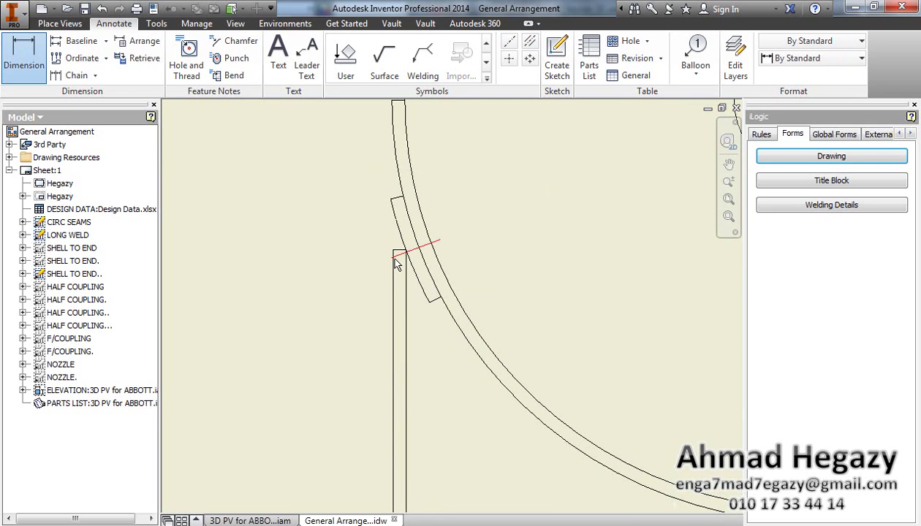
scroll(422, 252, down, 3)
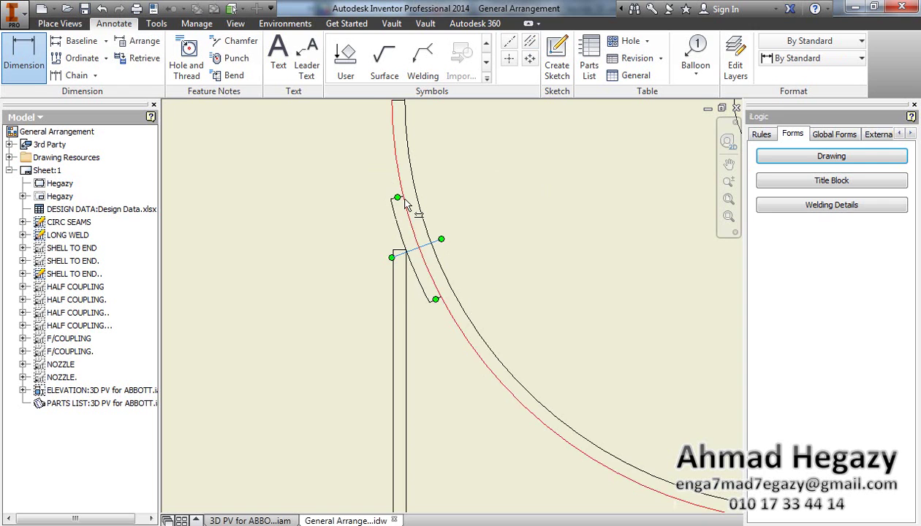
click(402, 204)
right_click(383, 228)
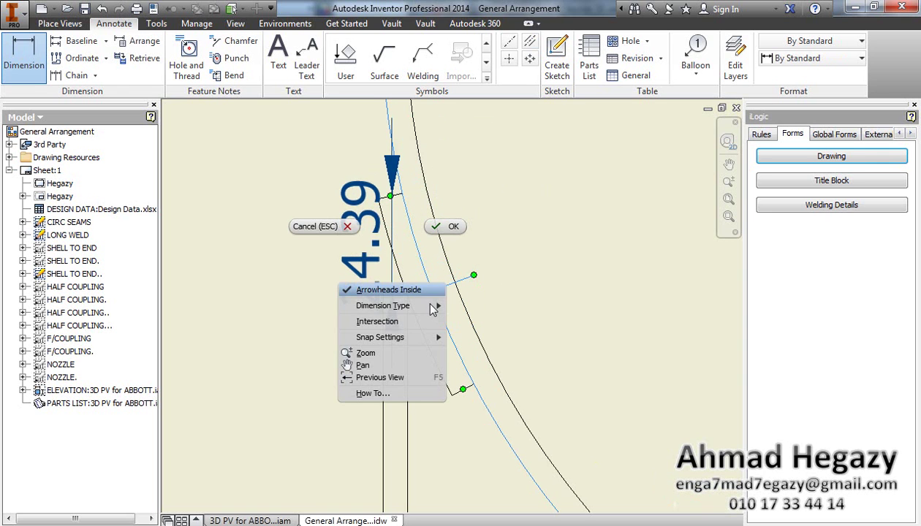
mouse_move(424, 306)
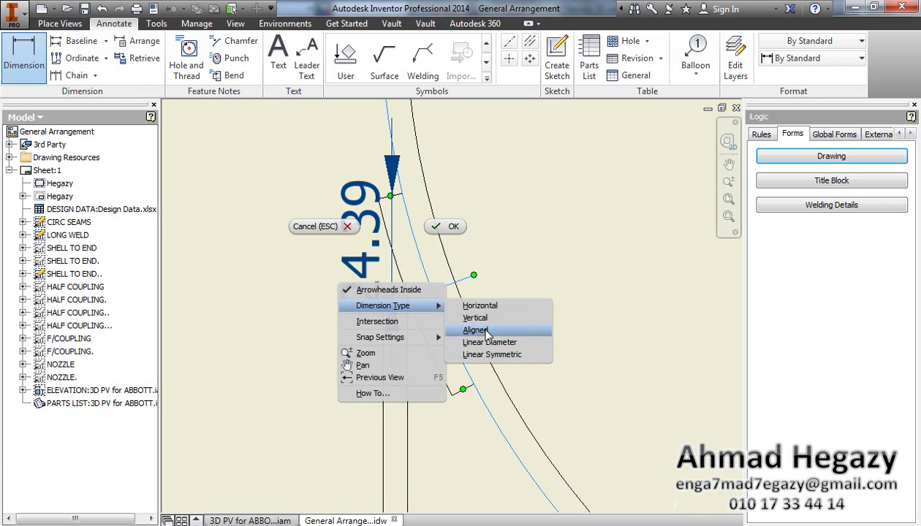
click(477, 330)
click(519, 219)
right_click(462, 226)
click(503, 230)
key(d)
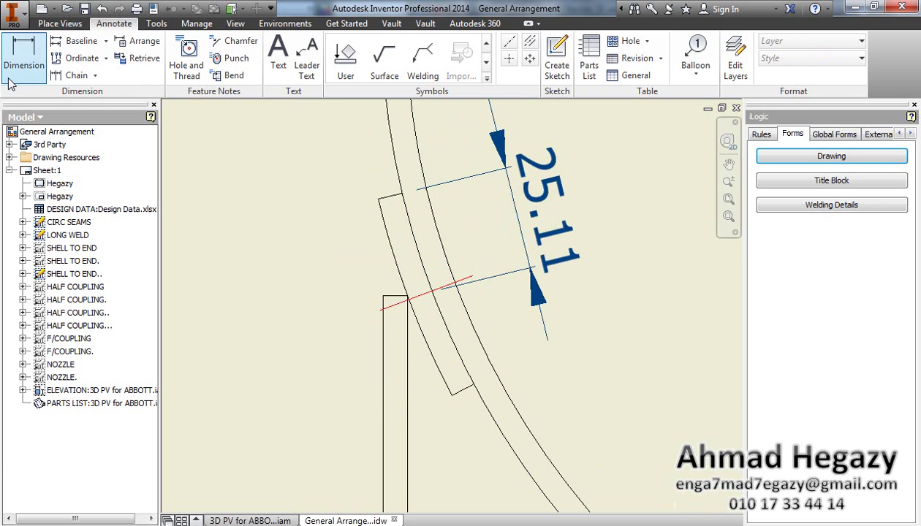
click(433, 293)
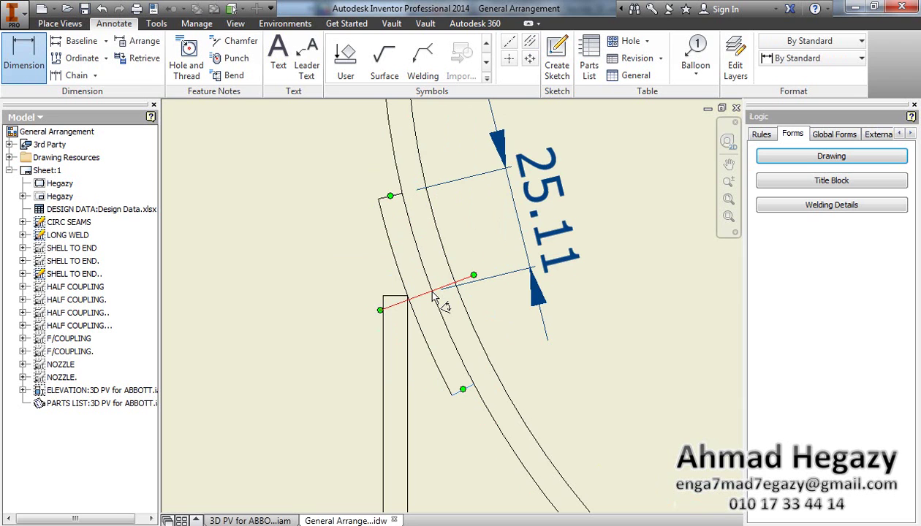
click(535, 296)
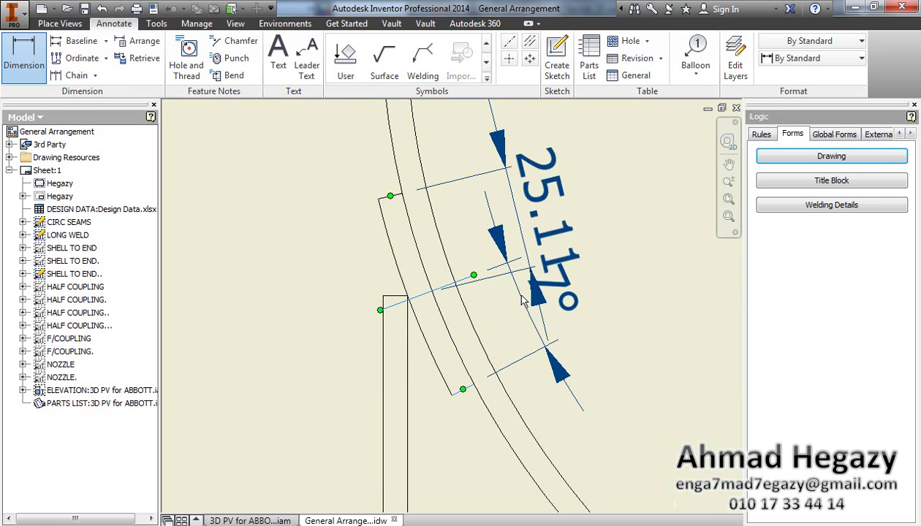
key(Escape)
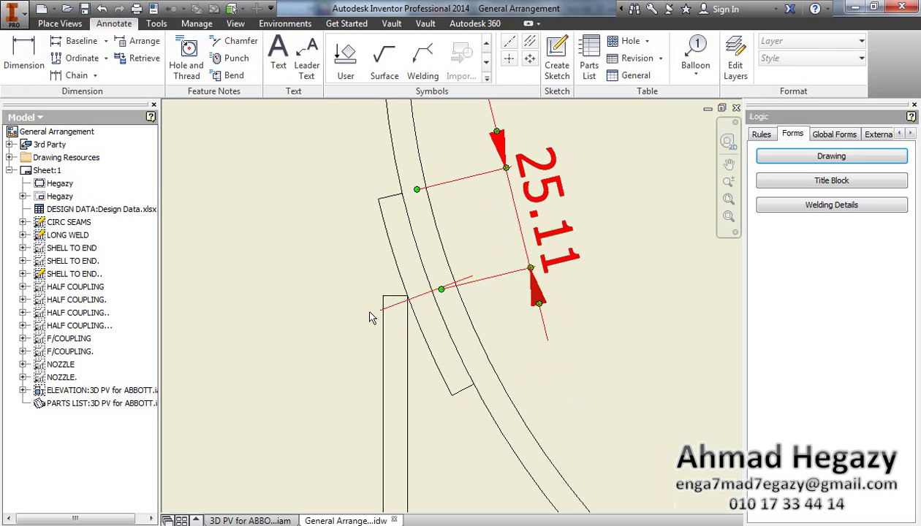
Step: Add a centreline bisector between the two ends of the lower right support pad on the plane top view
scroll(477, 245, up, 4)
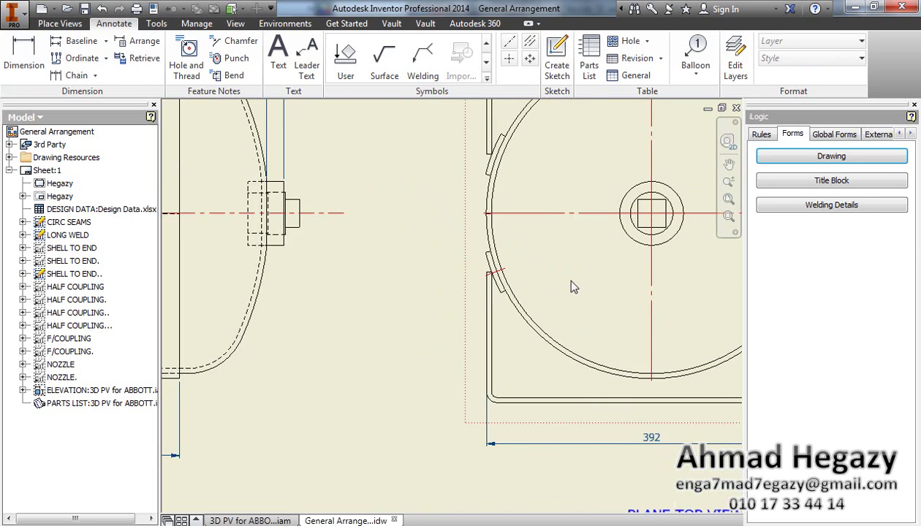
middle_drag(539, 289, 429, 274)
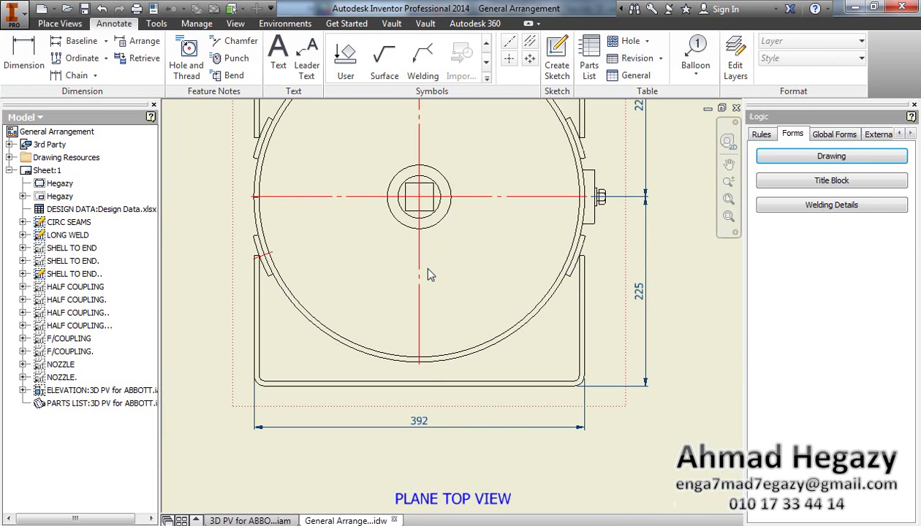
click(530, 41)
scroll(592, 255, down, 3)
scroll(585, 217, down, 3)
click(563, 238)
scroll(554, 245, up, 2)
scroll(513, 381, down, 3)
click(471, 415)
scroll(490, 333, up, 6)
middle_drag(461, 314, 667, 313)
scroll(667, 313, up, 6)
right_click(514, 224)
click(448, 229)
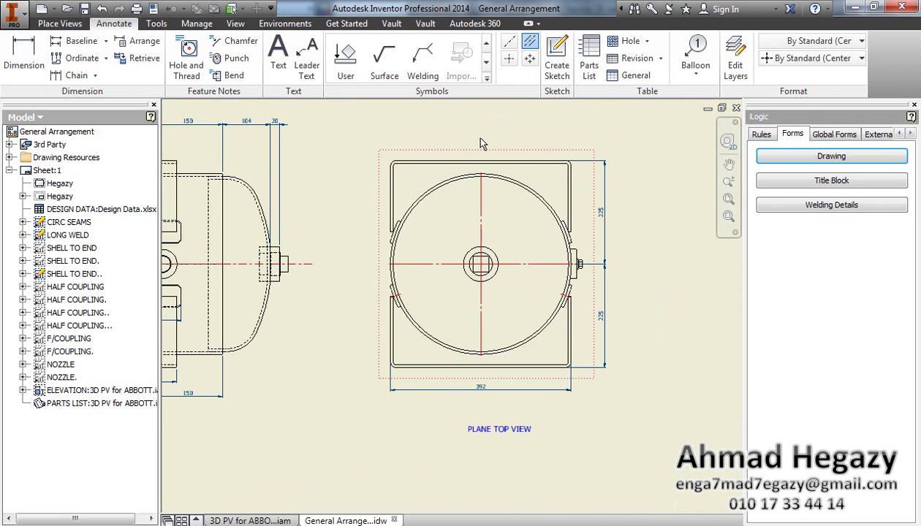
Step: Show hidden lines for the lower support in Support Cradel Type2's first pattern element on the plane top view, accepting the view style change
right_click(552, 350)
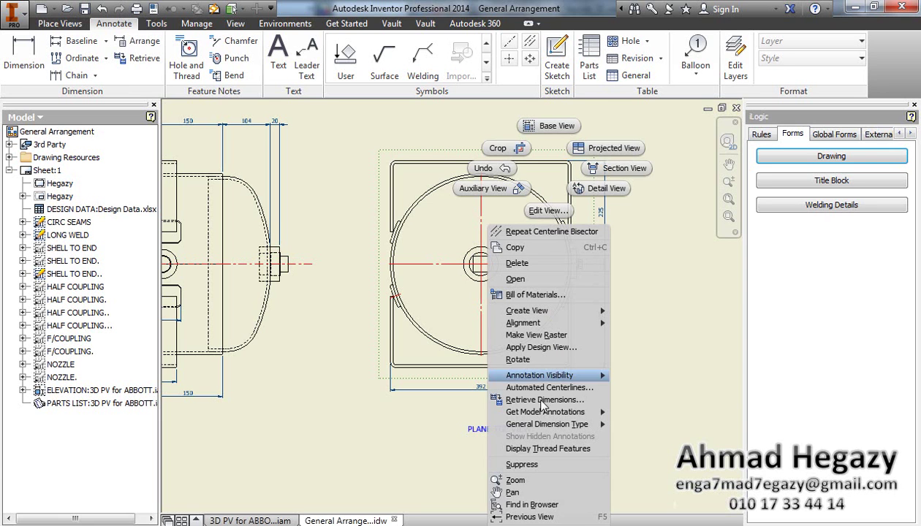
click(521, 506)
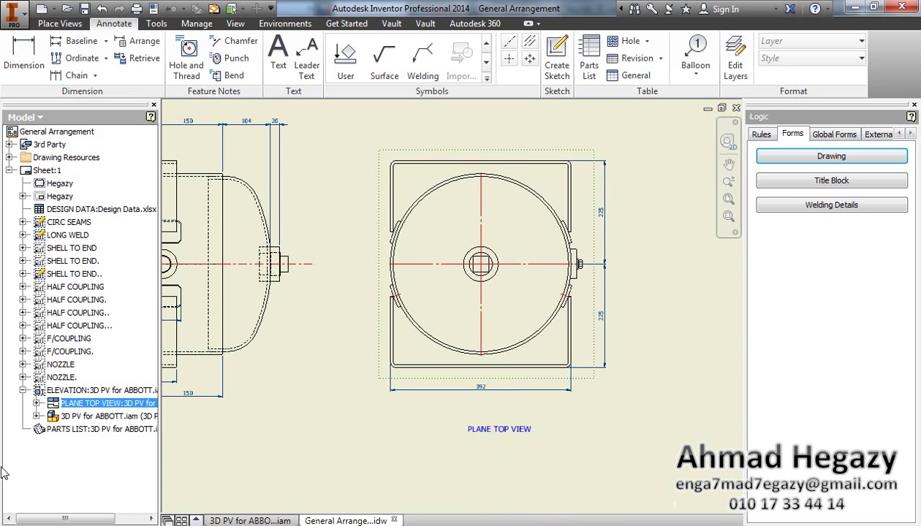
click(36, 403)
click(50, 416)
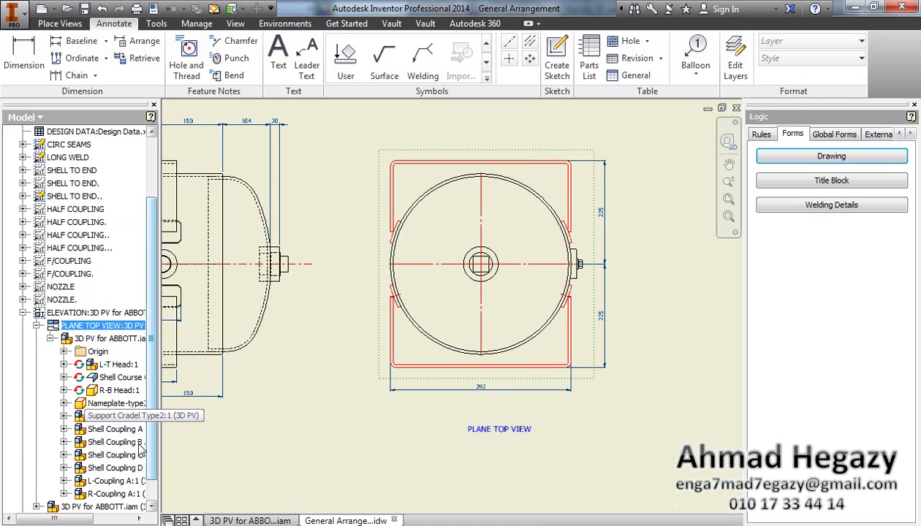
click(110, 416)
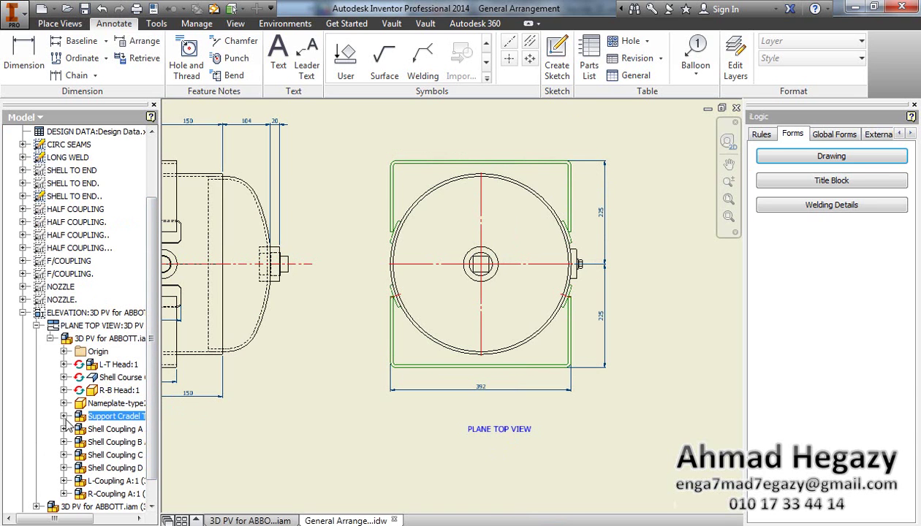
click(64, 416)
click(78, 442)
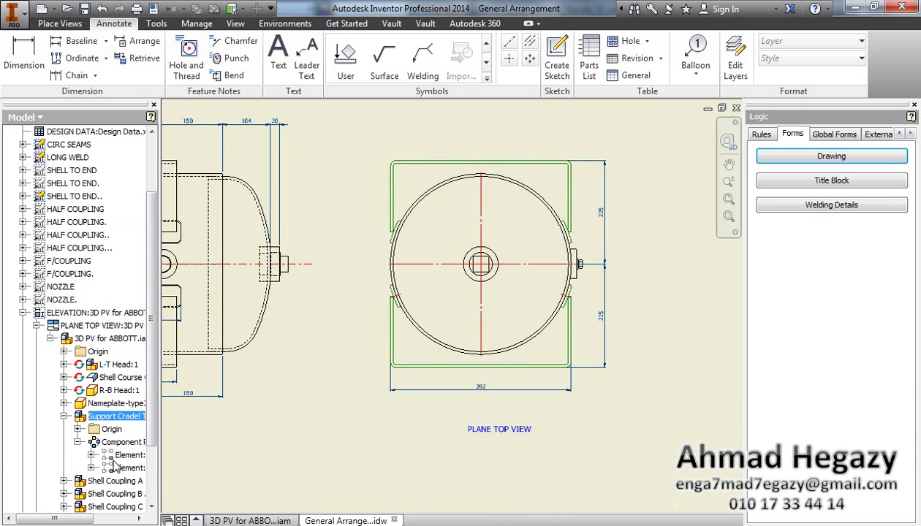
click(91, 455)
right_click(127, 472)
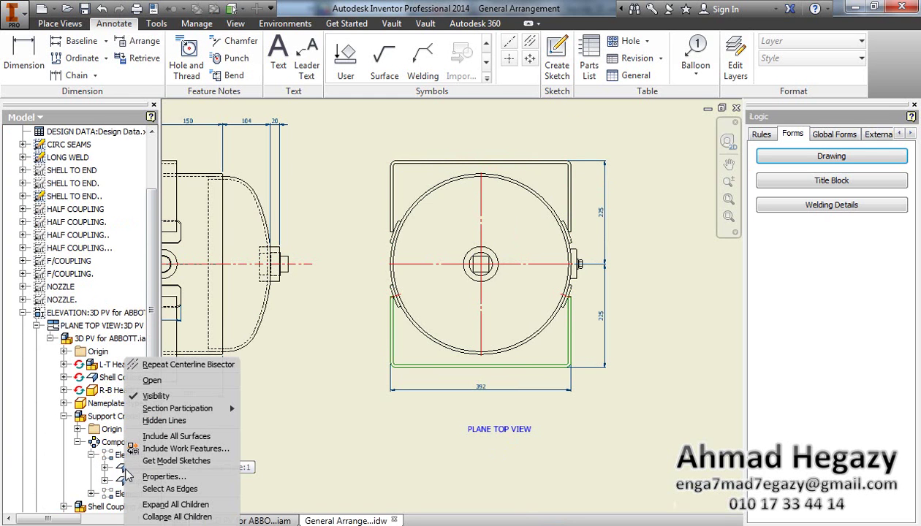
click(164, 422)
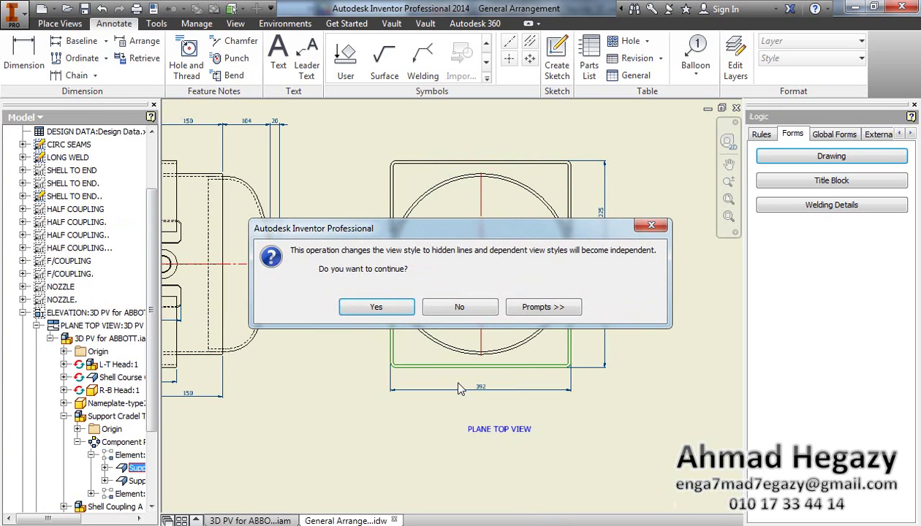
click(377, 308)
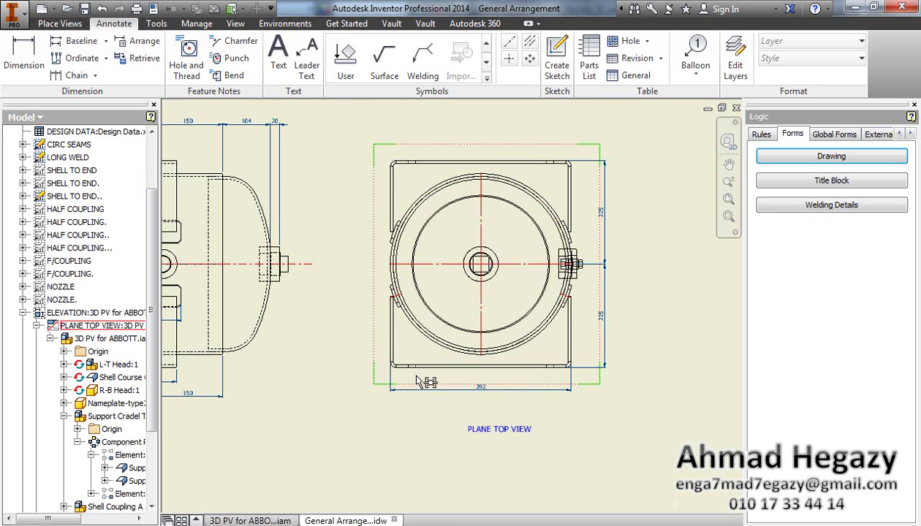
Step: Add centreline bisectors between the hidden lines of both lower support holes on the plane top view
scroll(421, 381, up, 3)
click(530, 40)
scroll(402, 355, up, 3)
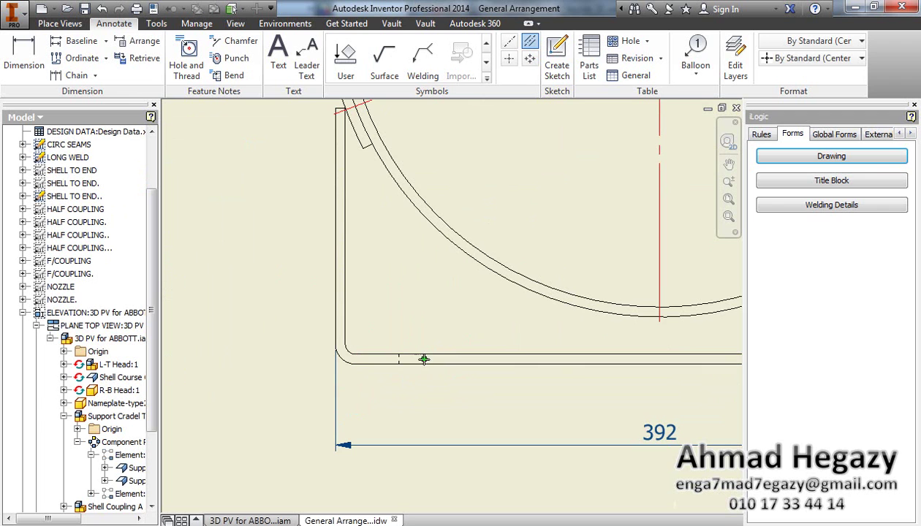
scroll(409, 366, down, 5)
scroll(611, 345, up, 5)
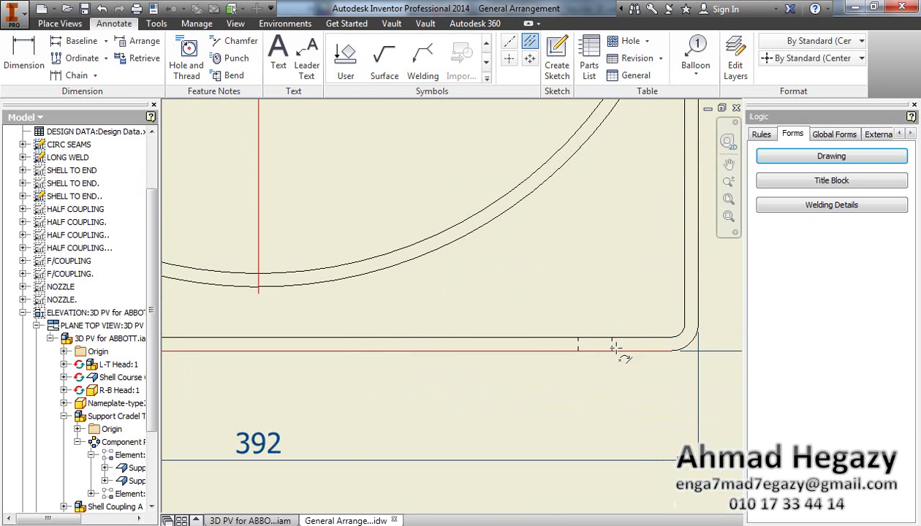
scroll(578, 343, down, 4)
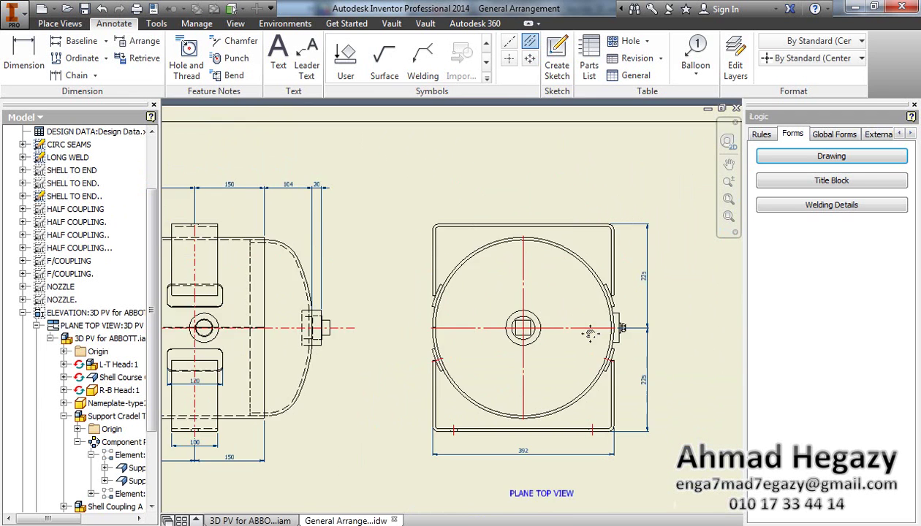
scroll(593, 231, up, 3)
scroll(565, 214, down, 3)
right_click(554, 190)
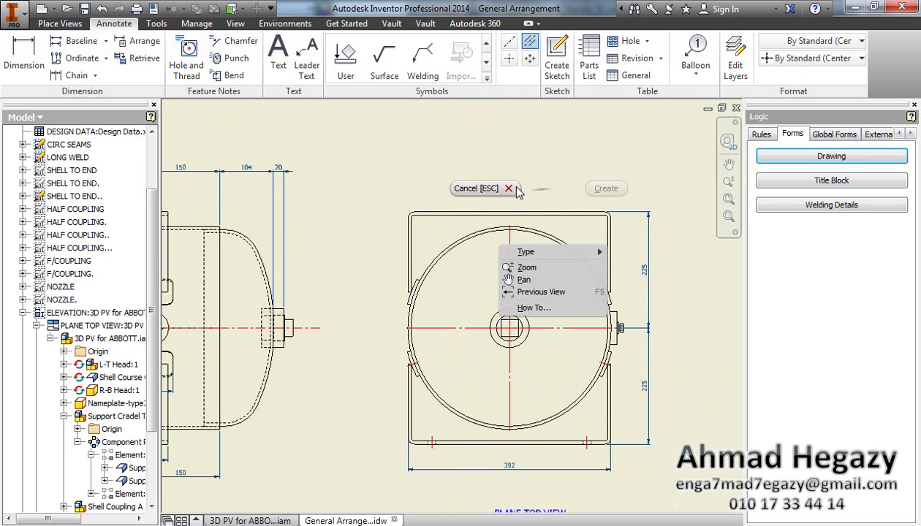
click(516, 187)
Step: Add a horizontal dimension between the two lower support hole centrelines, placed above the overall width dimension on the plane top view
click(5, 47)
scroll(427, 446, up, 3)
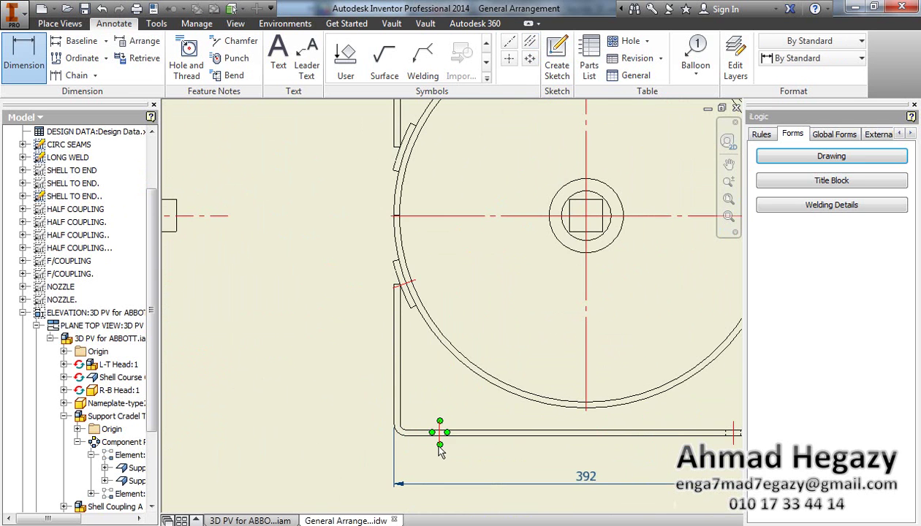
scroll(658, 460, down, 4)
scroll(667, 461, up, 3)
click(679, 440)
scroll(578, 459, up, 3)
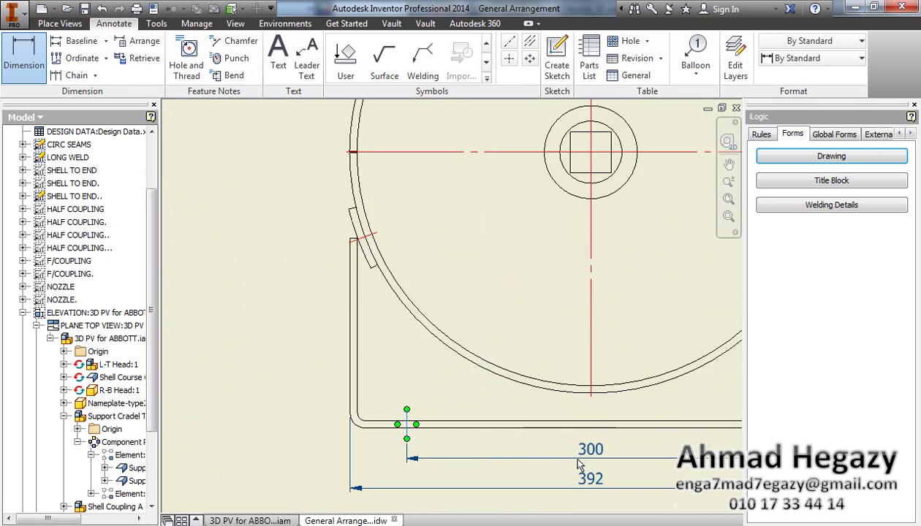
click(578, 460)
scroll(579, 433, down, 3)
middle_drag(557, 418, 379, 335)
right_click(475, 347)
click(517, 345)
Step: Shift the plane top view's overall width dimension slightly lower to space it from the hole spacing dimension
drag(408, 379, 410, 387)
scroll(409, 387, down, 3)
middle_drag(439, 393, 548, 350)
scroll(548, 355, down, 3)
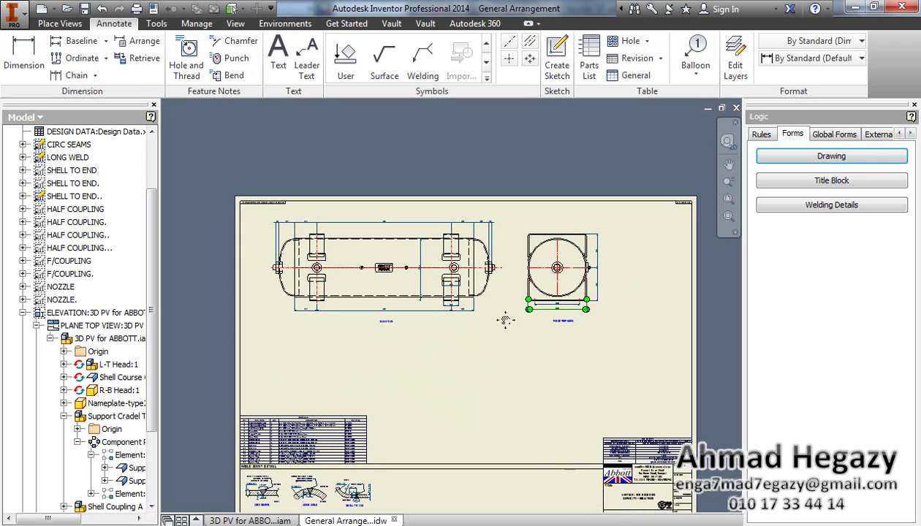
click(292, 304)
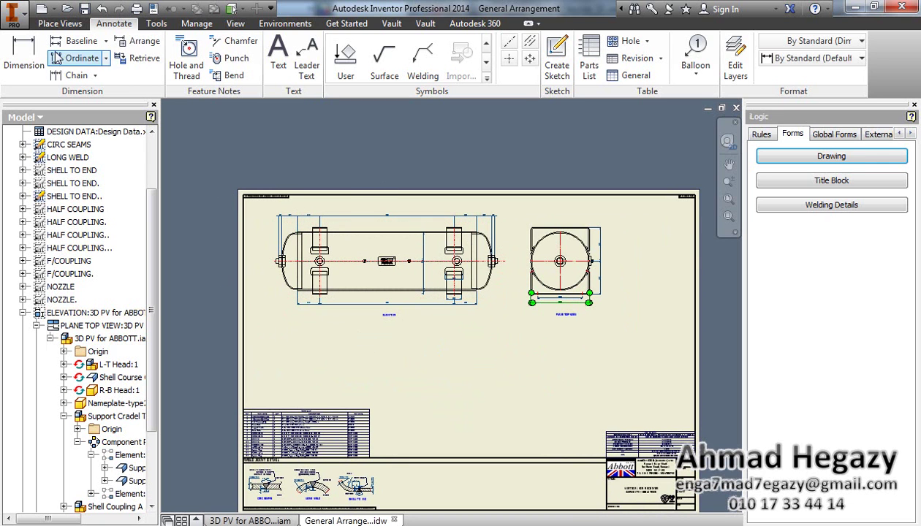
Step: Start a general table using the Coupling Table Excel file from the Couplings components folder as its source
click(635, 76)
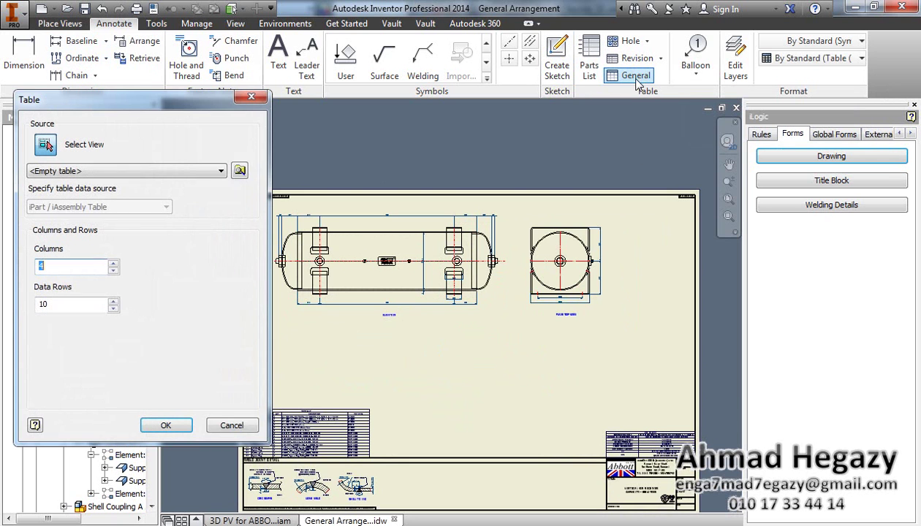
click(240, 170)
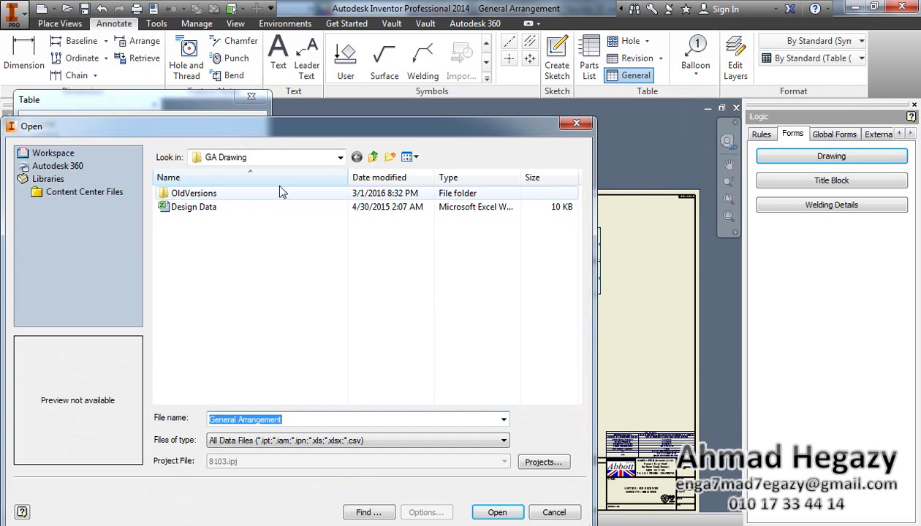
click(373, 156)
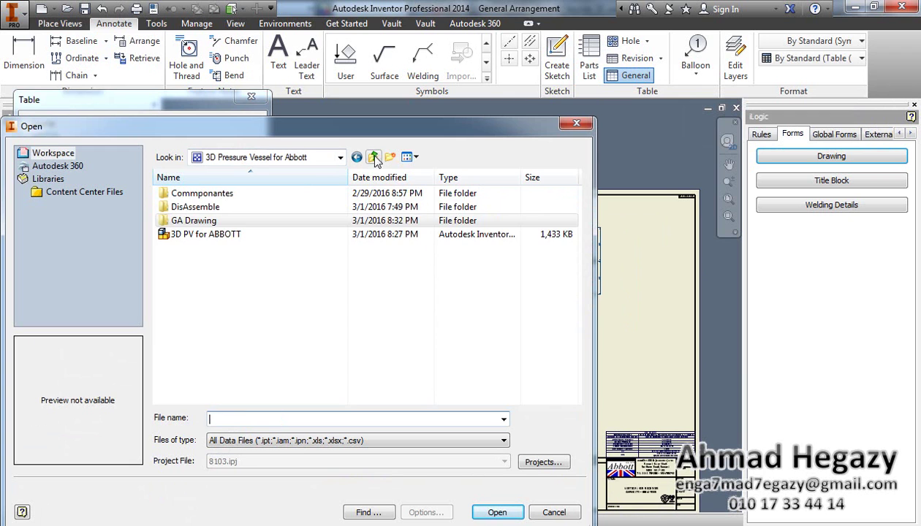
double_click(236, 195)
double_click(212, 195)
click(196, 222)
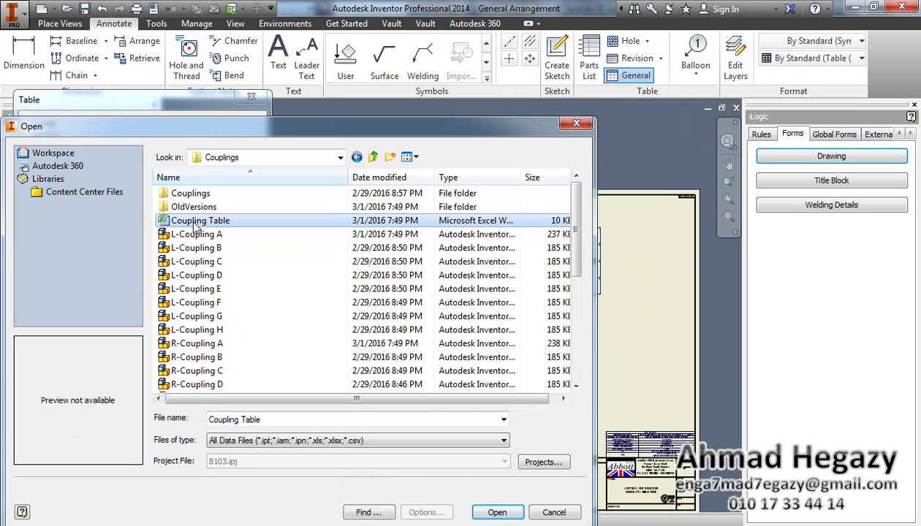
click(495, 512)
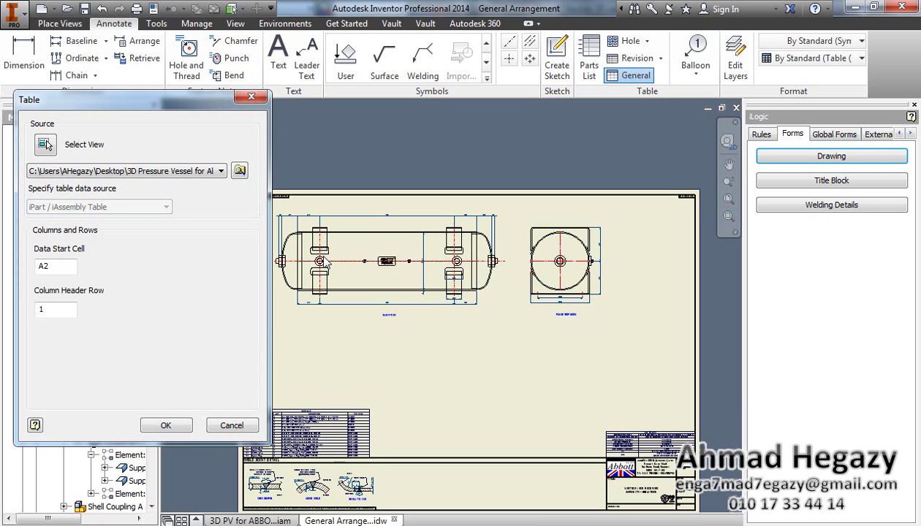
Step: Set the column header row to 2 and data start cell to A3, and place the table in Coupling table style beside the parts list
drag(62, 307, 37, 310)
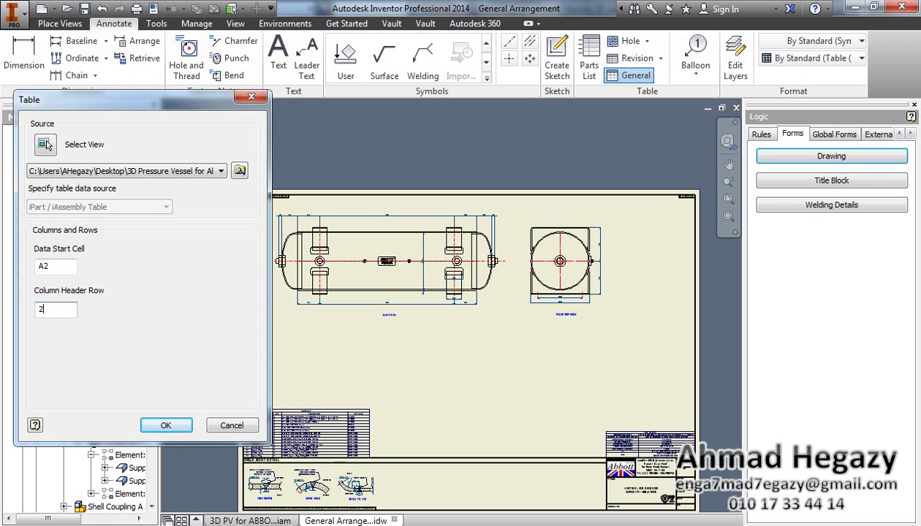
drag(44, 268, 85, 275)
click(841, 58)
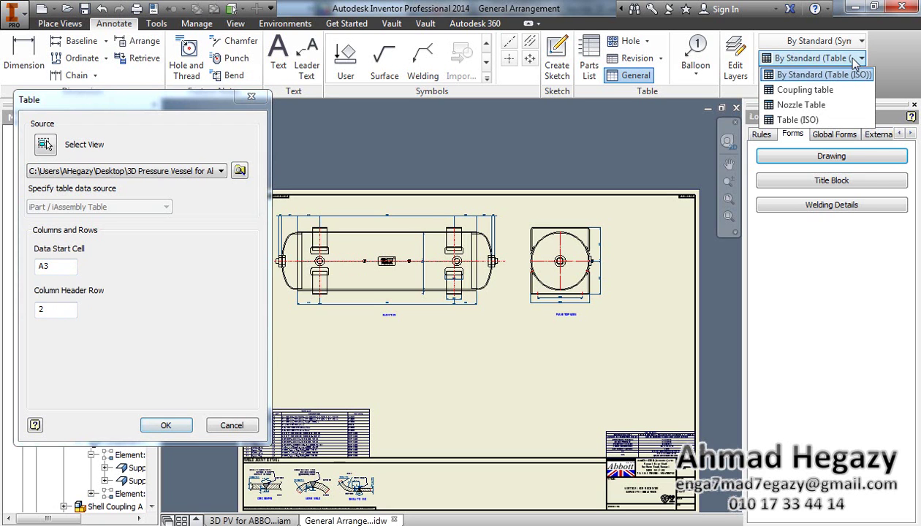
click(811, 90)
click(166, 425)
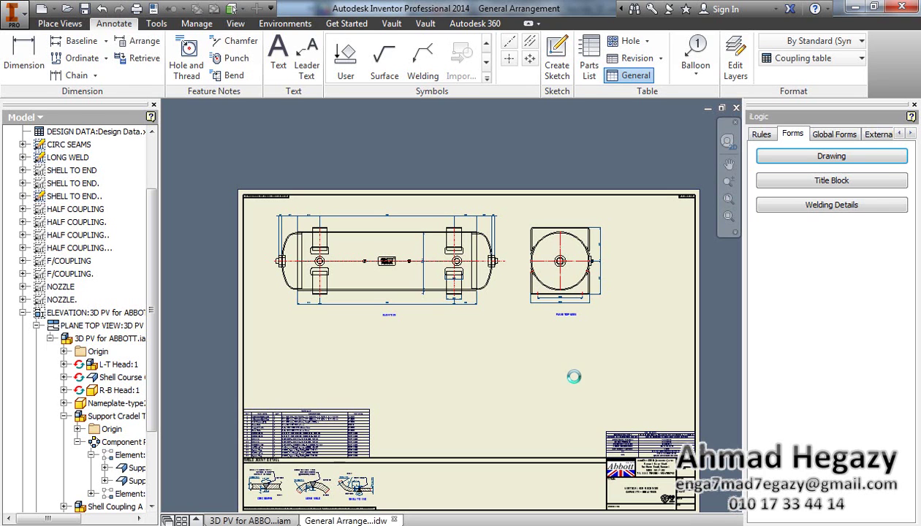
click(378, 439)
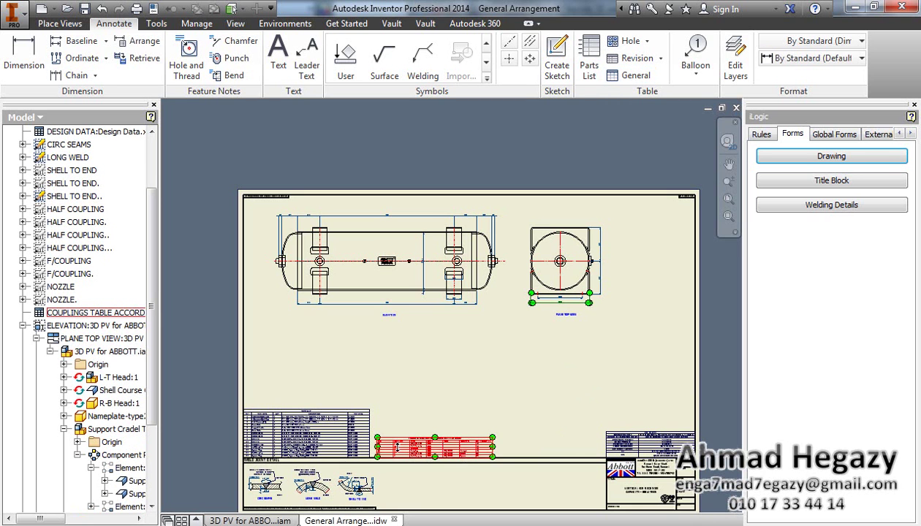
Step: Examine the couplings table's tags, sizes, types, classes, plug data and external projections
scroll(439, 447, up, 4)
middle_drag(462, 354, 428, 273)
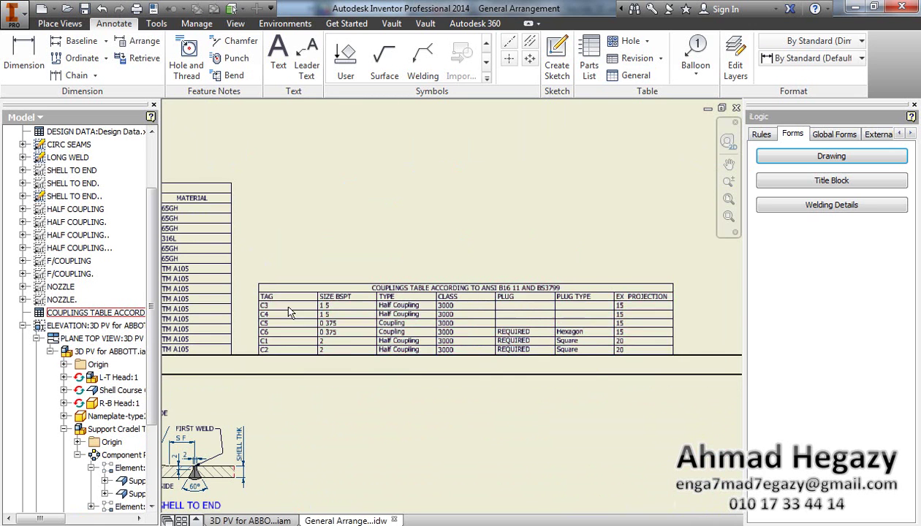
scroll(288, 303, down, 3)
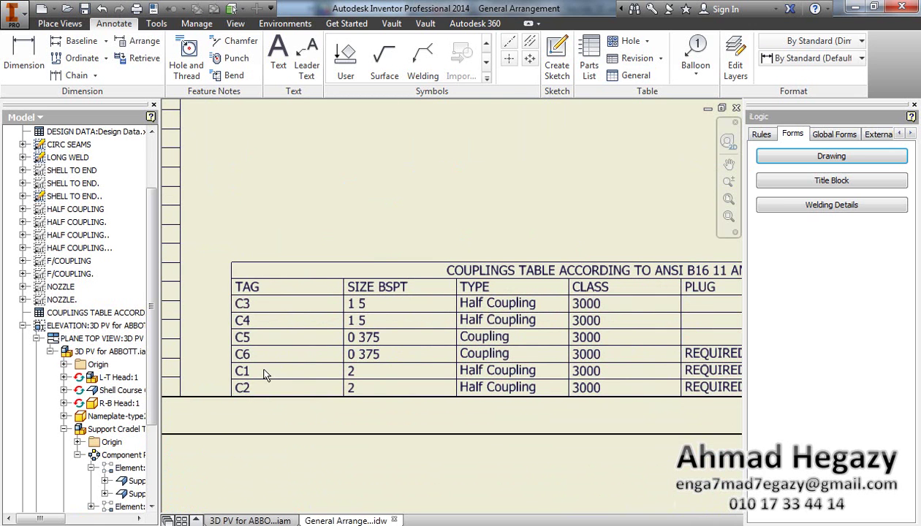
scroll(334, 239, down, 3)
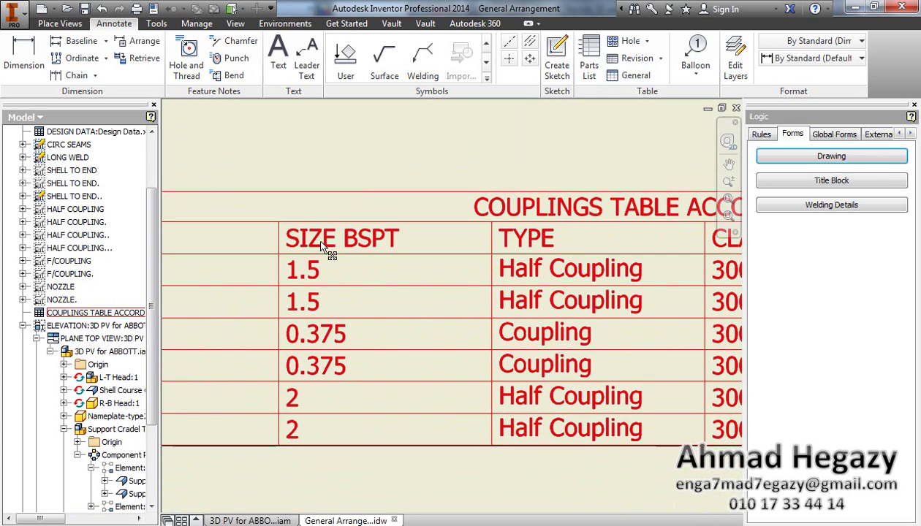
middle_drag(557, 301, 387, 281)
scroll(388, 278, up, 3)
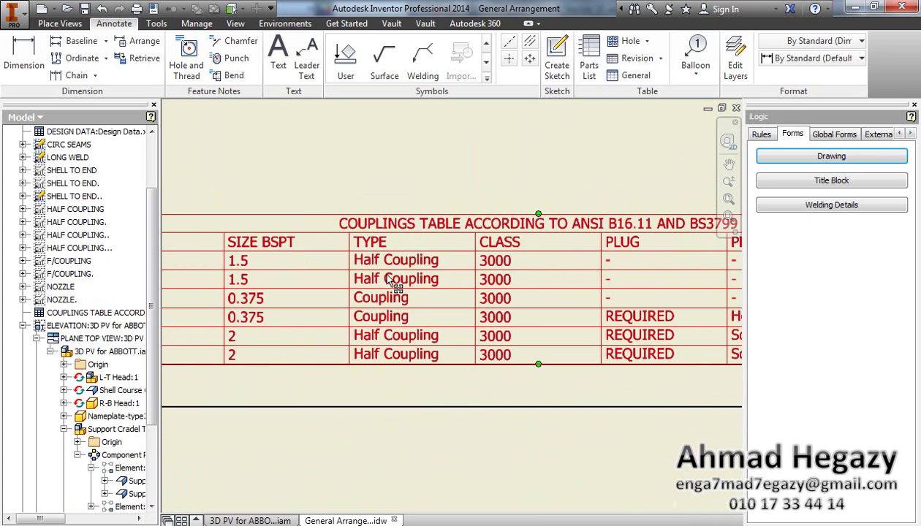
middle_drag(446, 323, 353, 313)
middle_drag(436, 304, 339, 300)
middle_drag(429, 230, 370, 247)
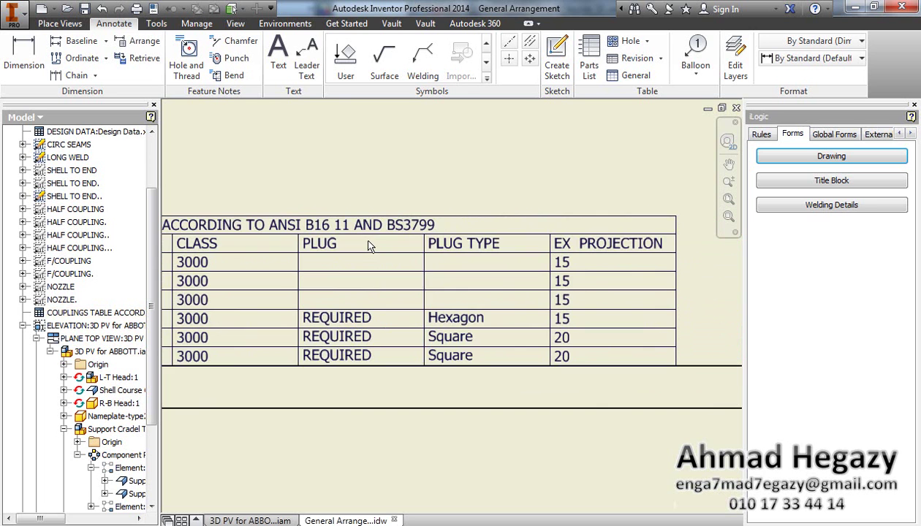
middle_drag(418, 364, 353, 368)
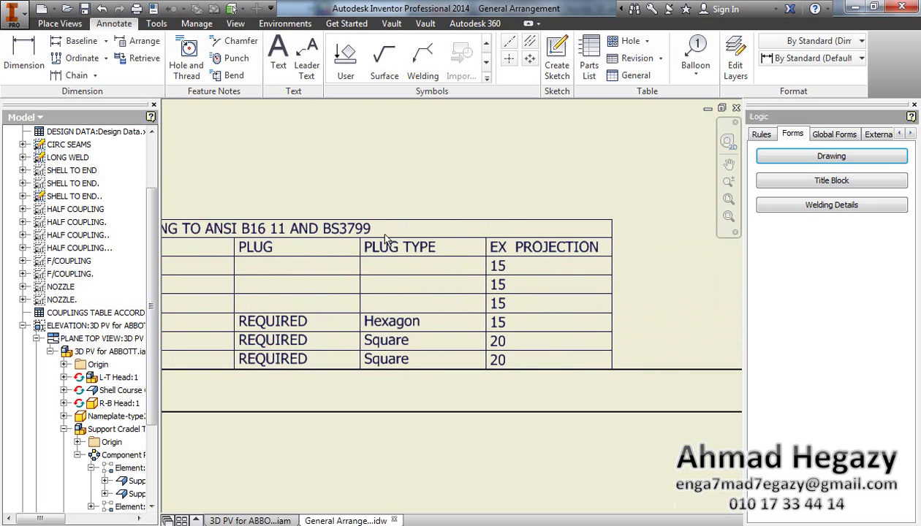
middle_drag(518, 289, 442, 278)
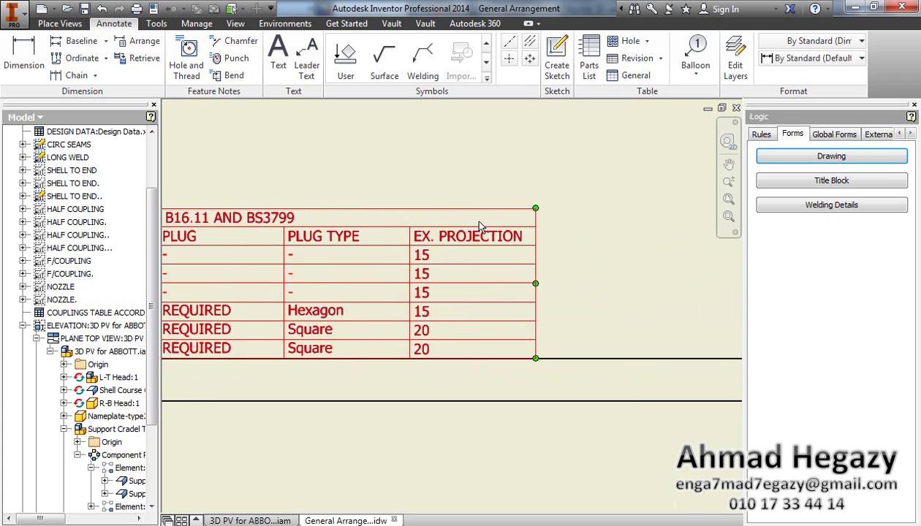
scroll(503, 322, down, 3)
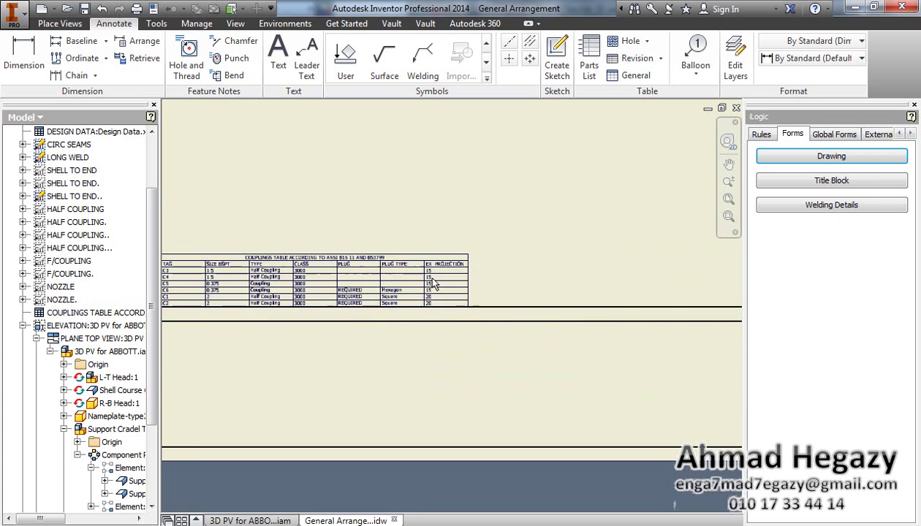
Step: Open the Welding Details form with the weld joint details in view
mouse_move(452, 289)
middle_down()
mouse_move(469, 352)
mouse_move(393, 325)
mouse_move(386, 306)
middle_up()
scroll(469, 351, down, 2)
scroll(316, 409, up, 3)
middle_drag(241, 402, 405, 393)
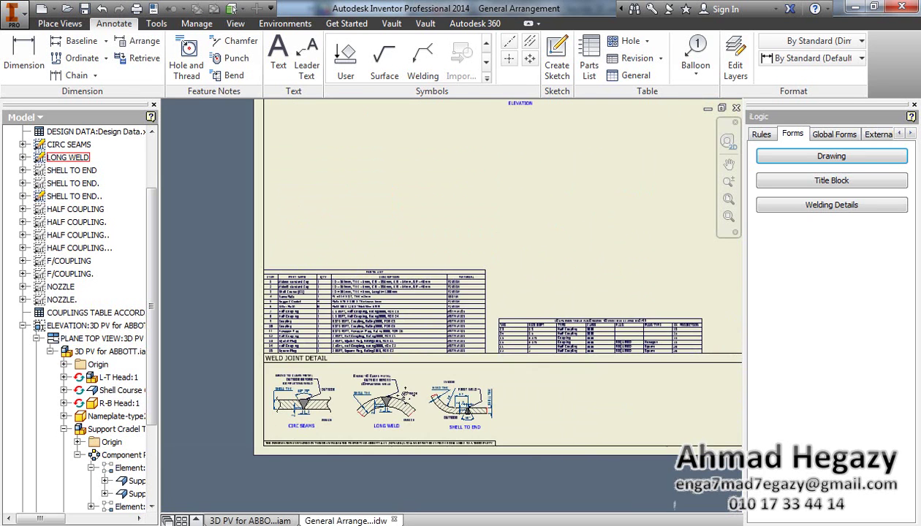
scroll(389, 396, up, 3)
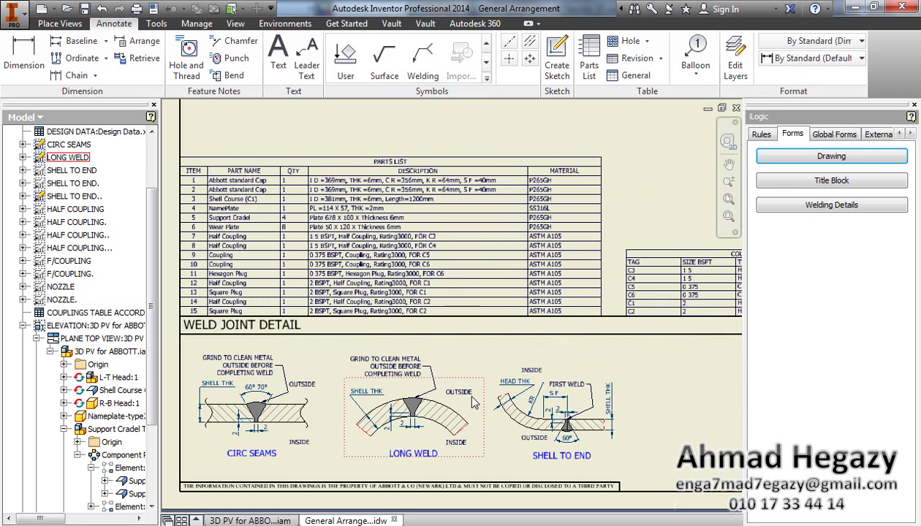
middle_drag(462, 399, 417, 397)
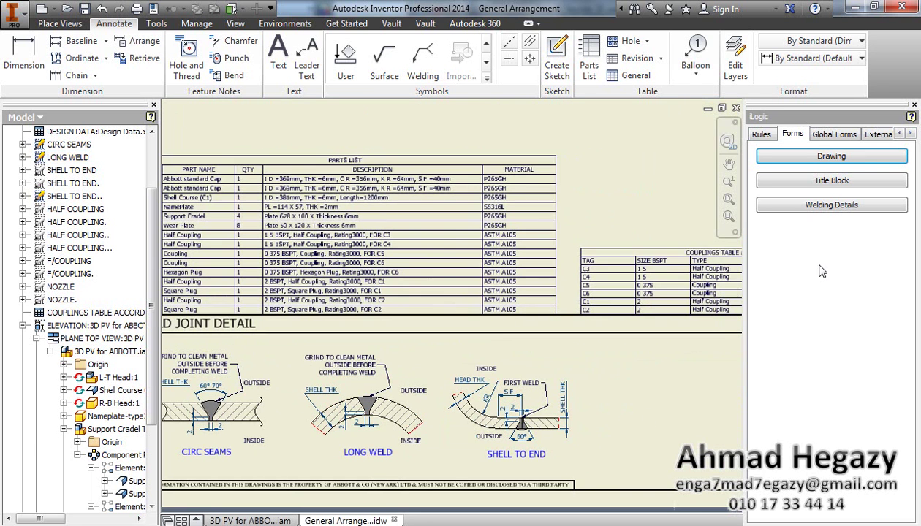
click(832, 207)
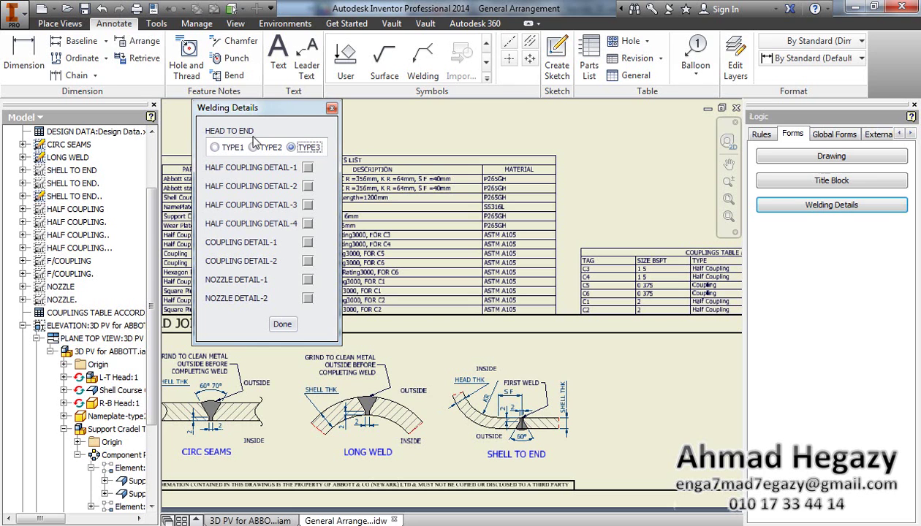
Step: Try the TYPE1 and TYPE2 head-to-end weld details in the Welding Details form, and set the option back to TYPE3
click(216, 148)
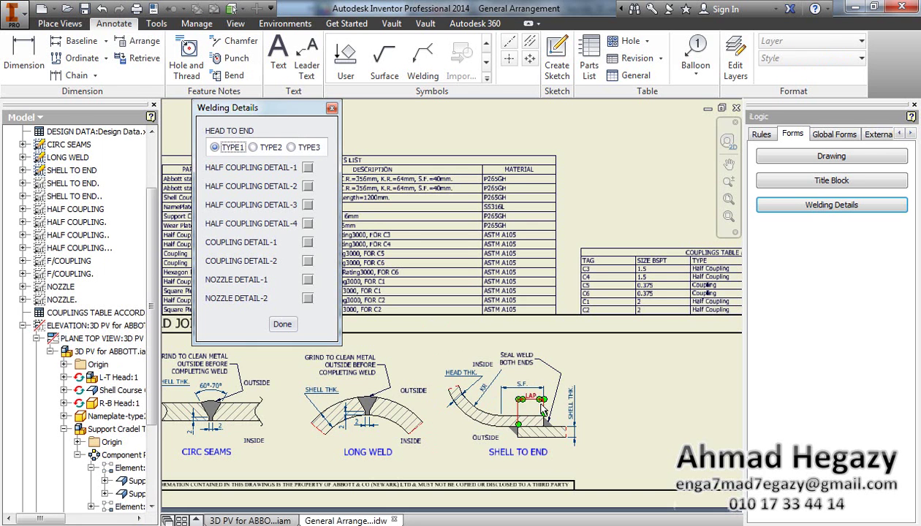
middle_drag(540, 402, 530, 383)
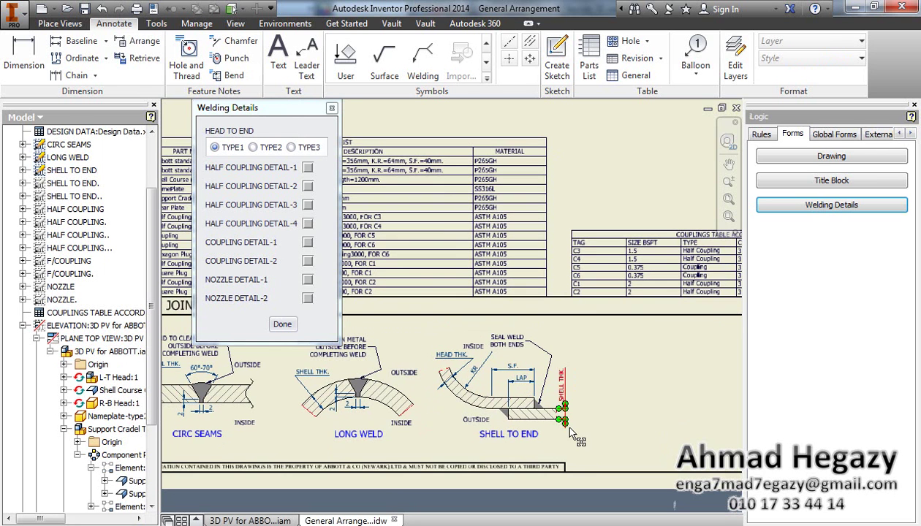
click(254, 147)
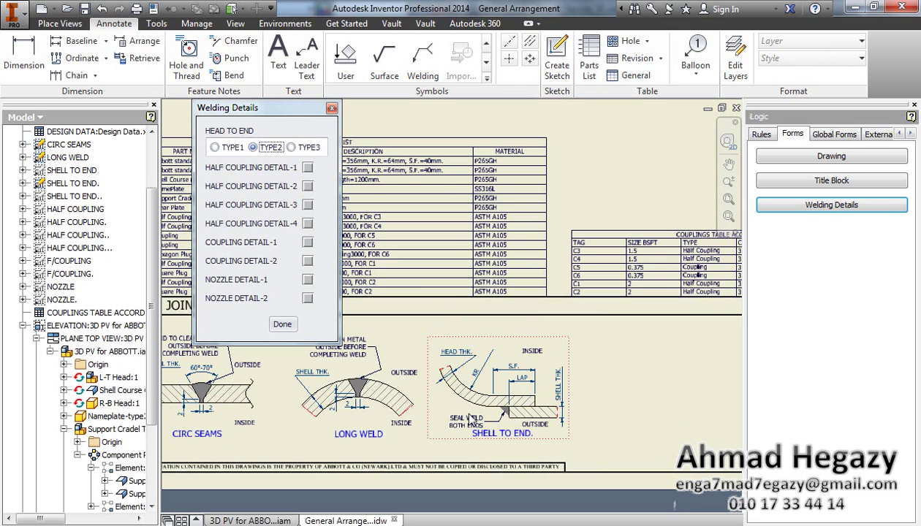
click(215, 147)
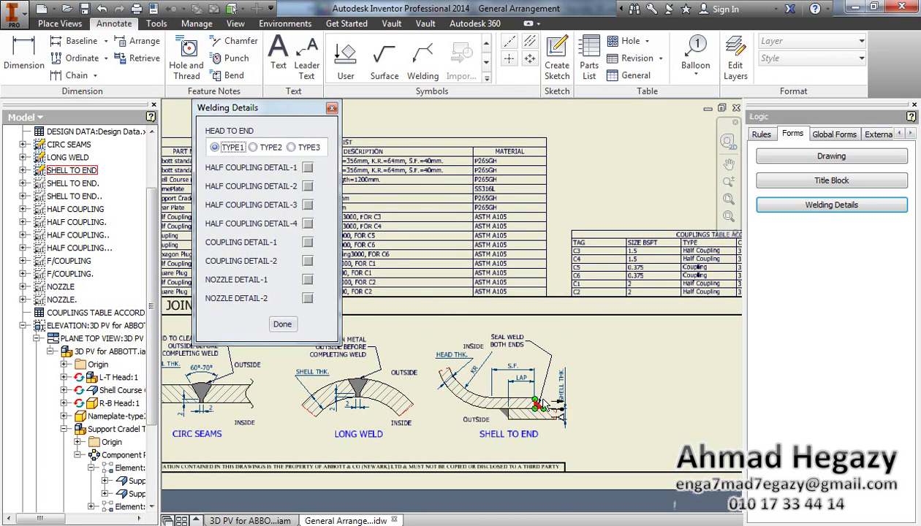
click(254, 147)
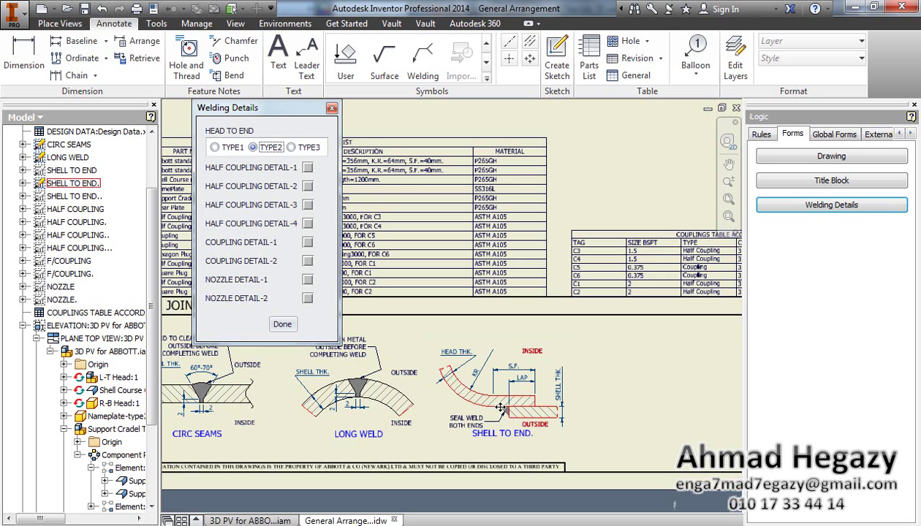
click(291, 147)
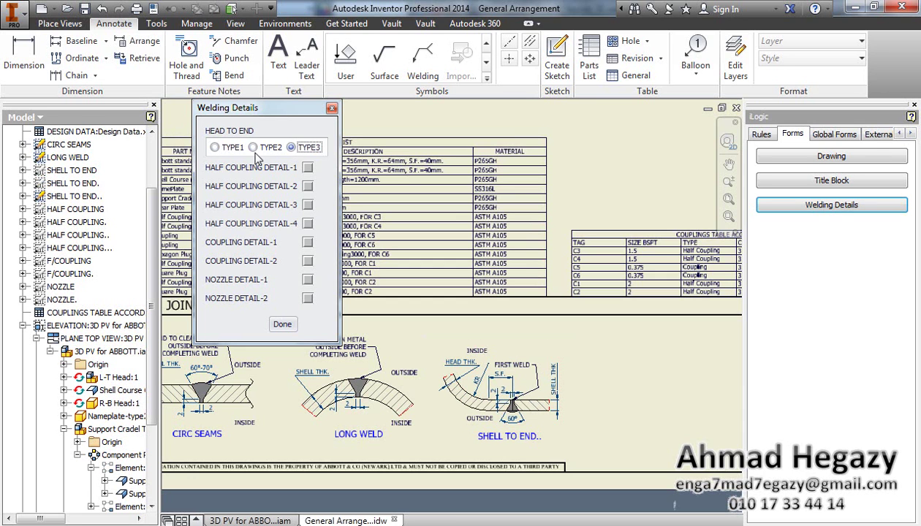
Step: Set the head-to-end weld to TYPE1 and show half coupling detail 1 beside the shell-to-end joint in the weld joint details
click(228, 148)
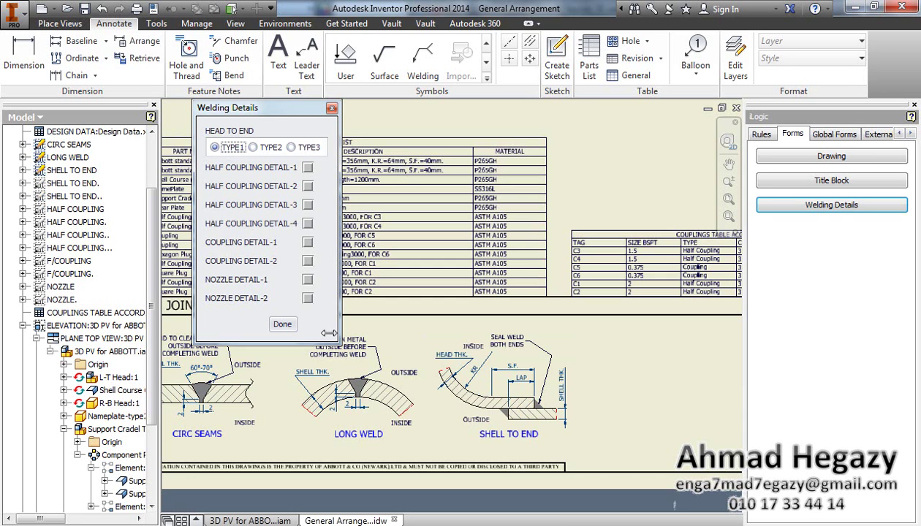
scroll(482, 396, down, 3)
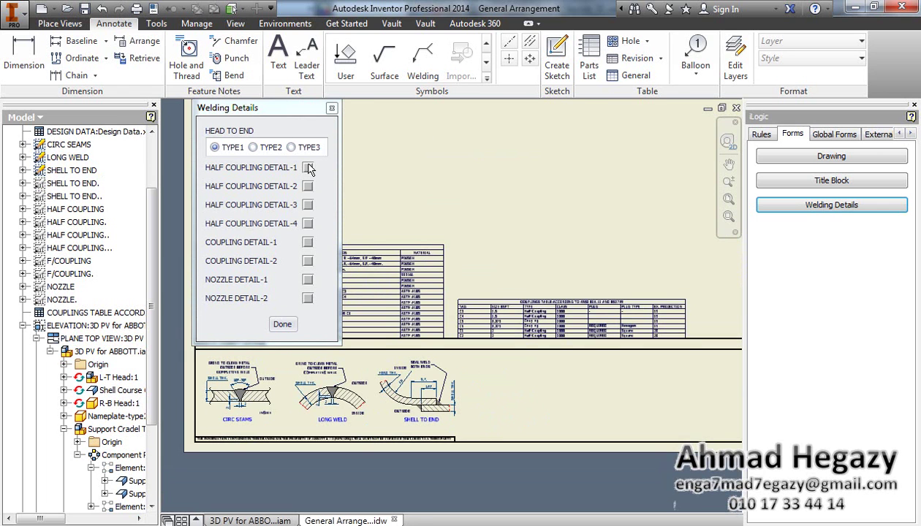
scroll(539, 428, down, 2)
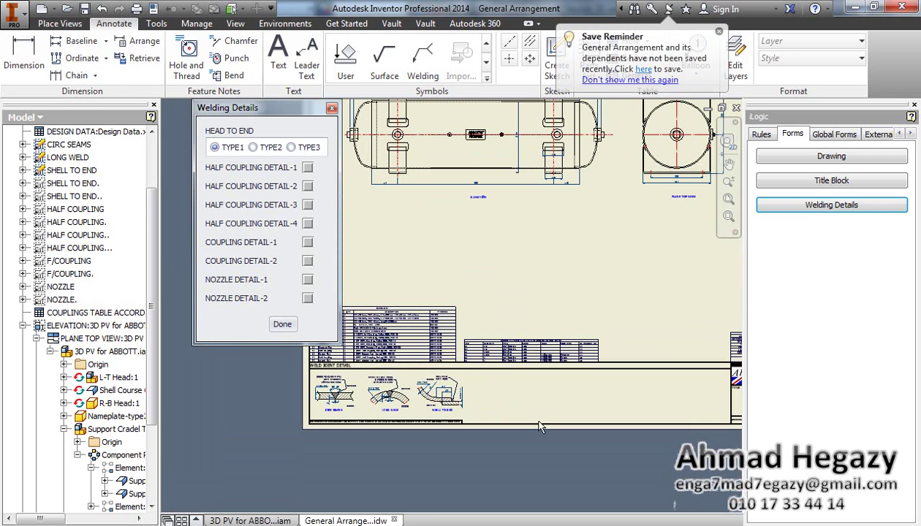
click(307, 167)
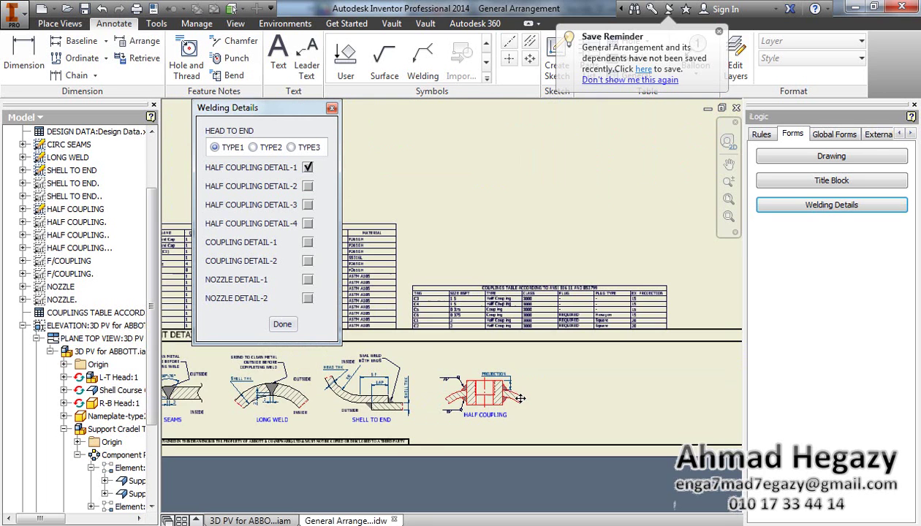
scroll(497, 404, up, 5)
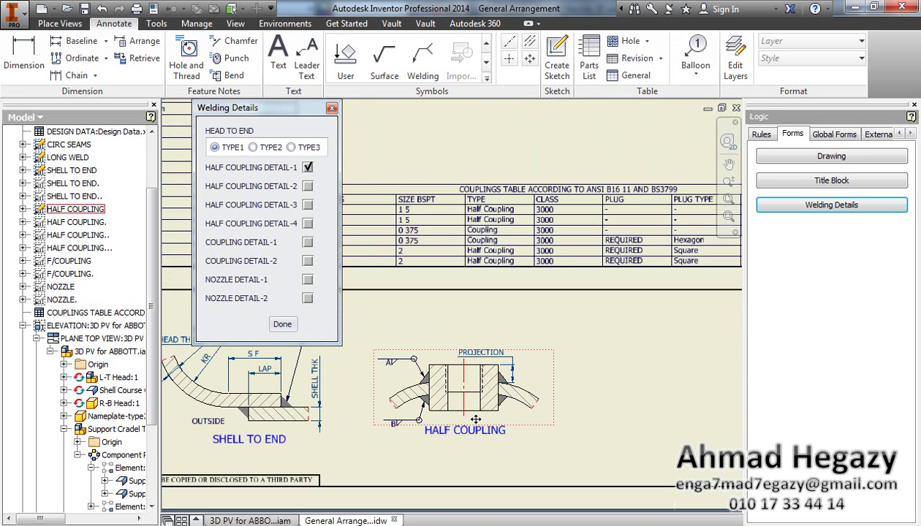
Step: Try half coupling details 2, 3 and 4 one at a time, switching each off again
click(306, 186)
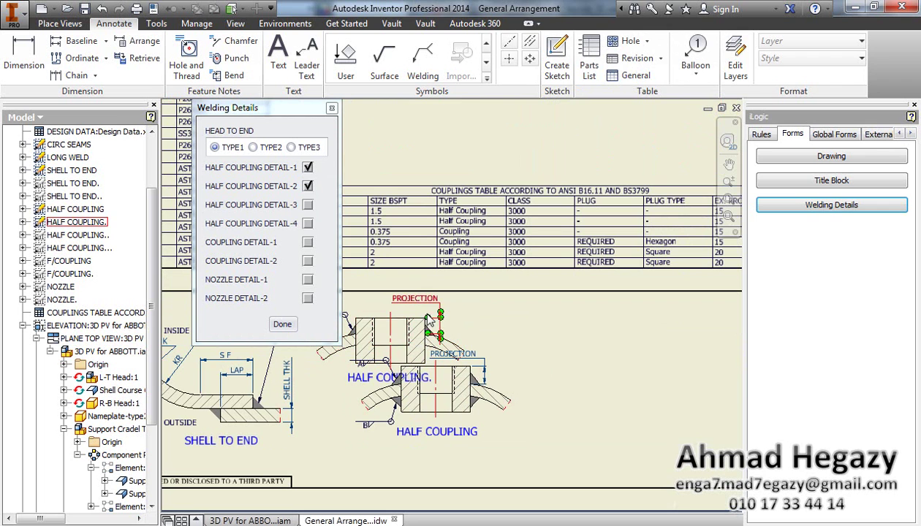
click(312, 187)
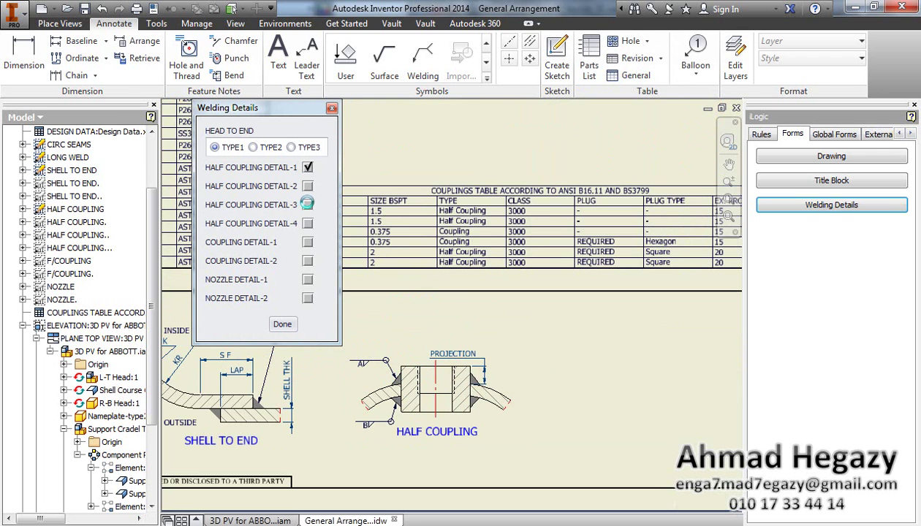
click(308, 205)
scroll(488, 257, up, 2)
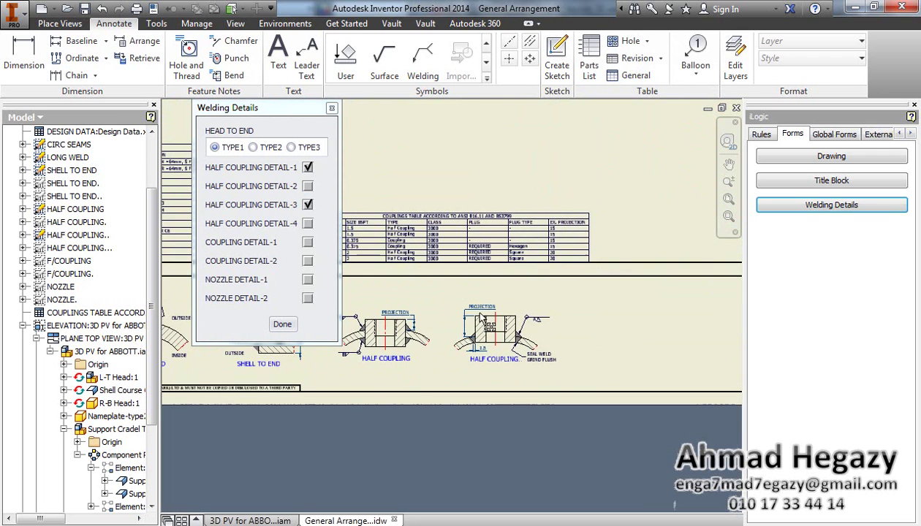
scroll(472, 333, down, 2)
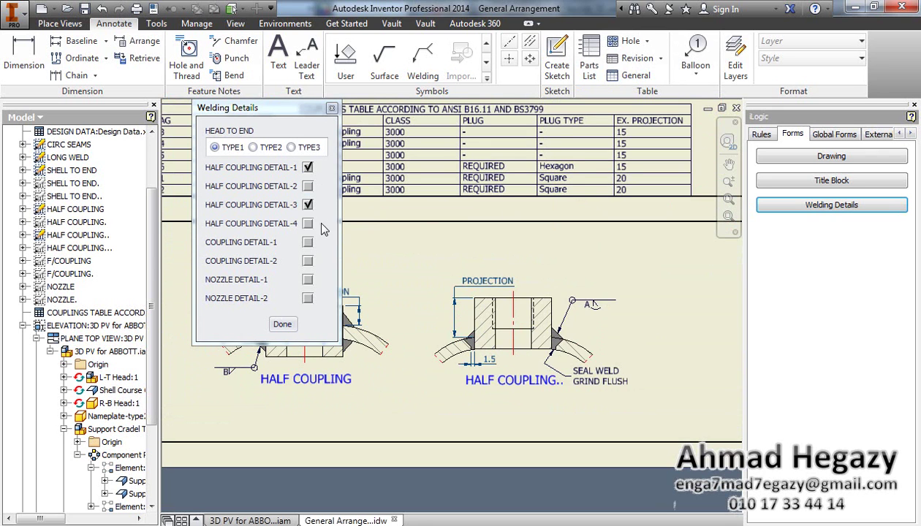
click(308, 206)
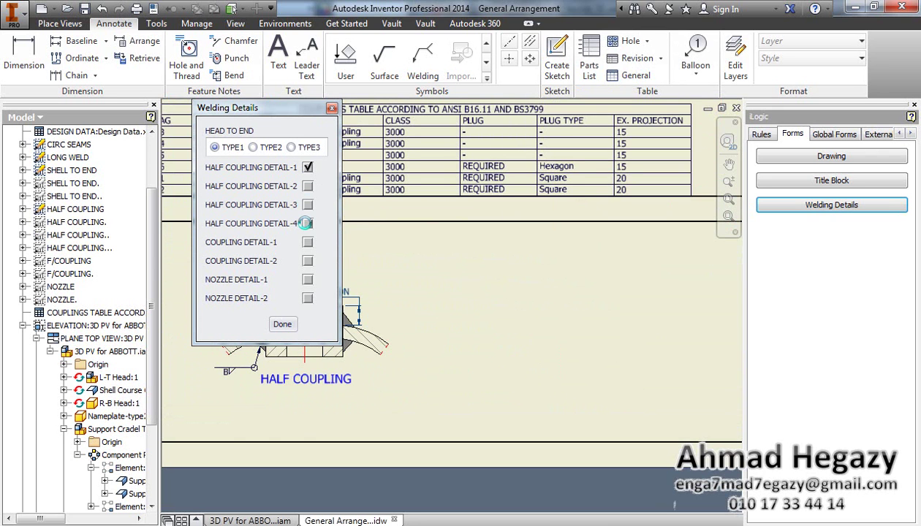
click(306, 223)
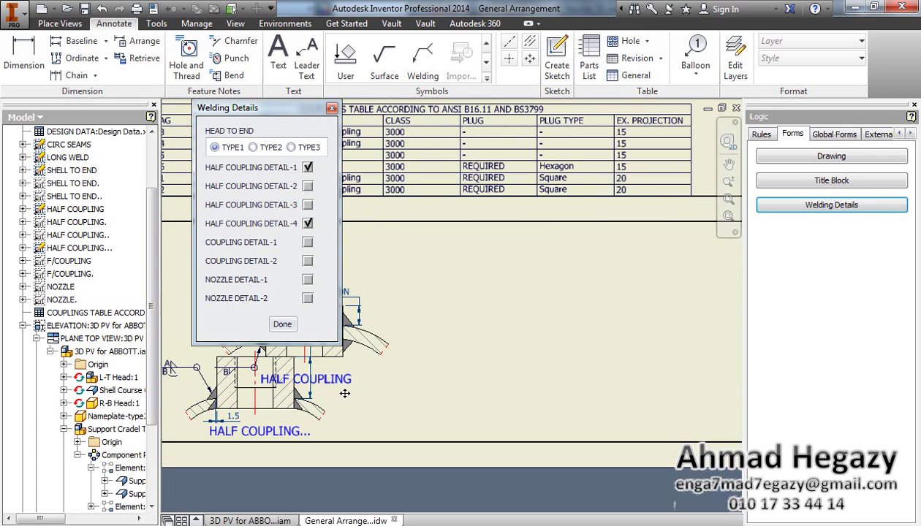
click(307, 224)
Step: Show coupling detail 1 and place its F/COUPLING view closer to the half coupling detail
click(307, 242)
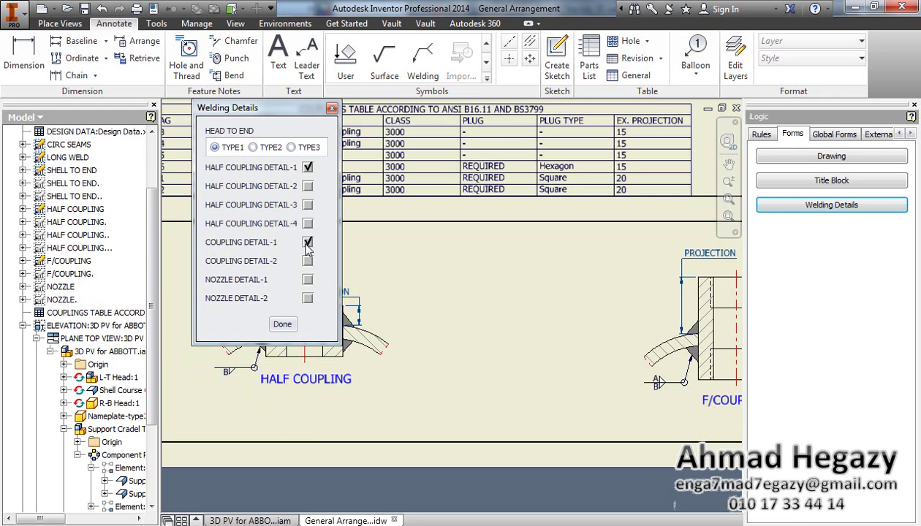
drag(555, 283, 383, 271)
drag(412, 310, 413, 310)
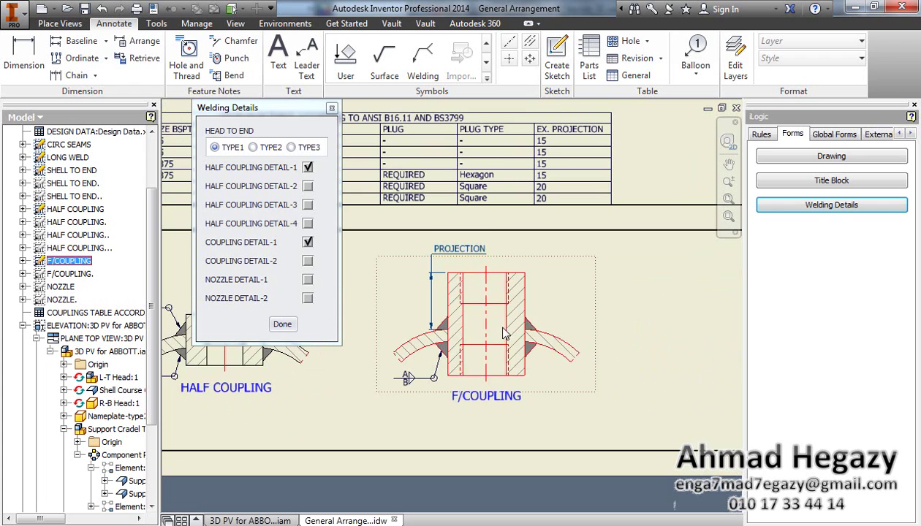
middle_drag(510, 294, 447, 295)
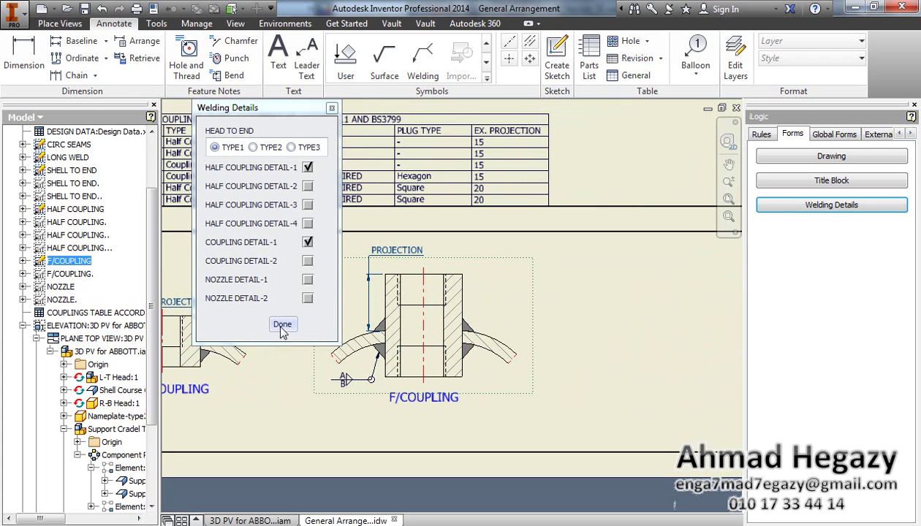
Step: Replace coupling detail 1 with coupling detail 2 and place its view beside the half coupling detail
click(282, 327)
click(767, 207)
click(308, 261)
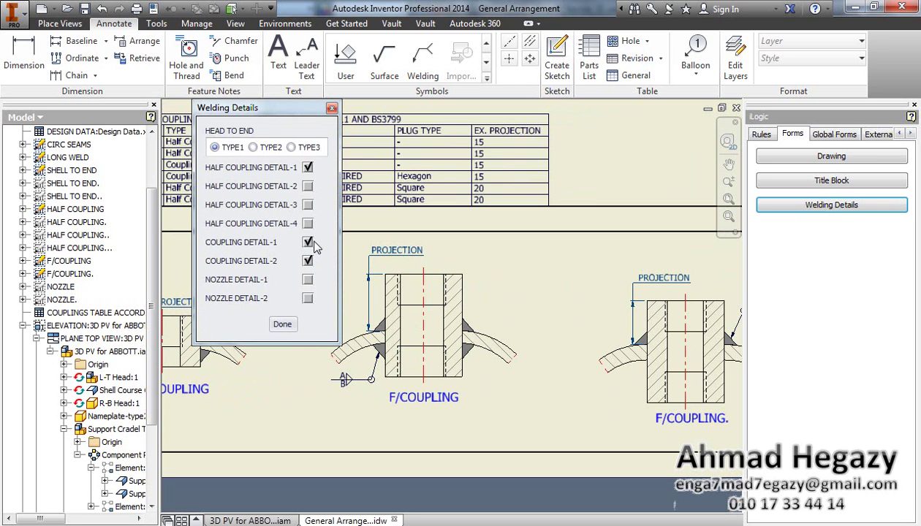
click(308, 242)
click(282, 324)
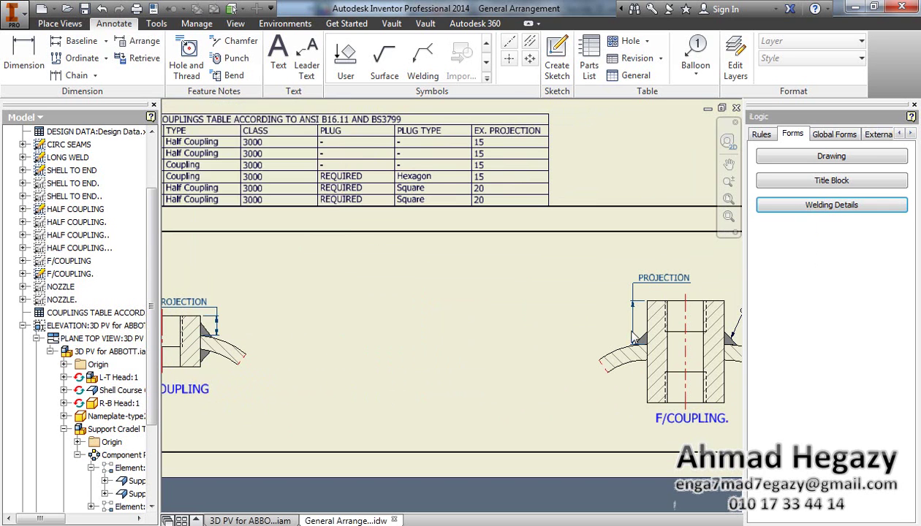
drag(592, 288, 322, 272)
middle_drag(234, 278, 459, 273)
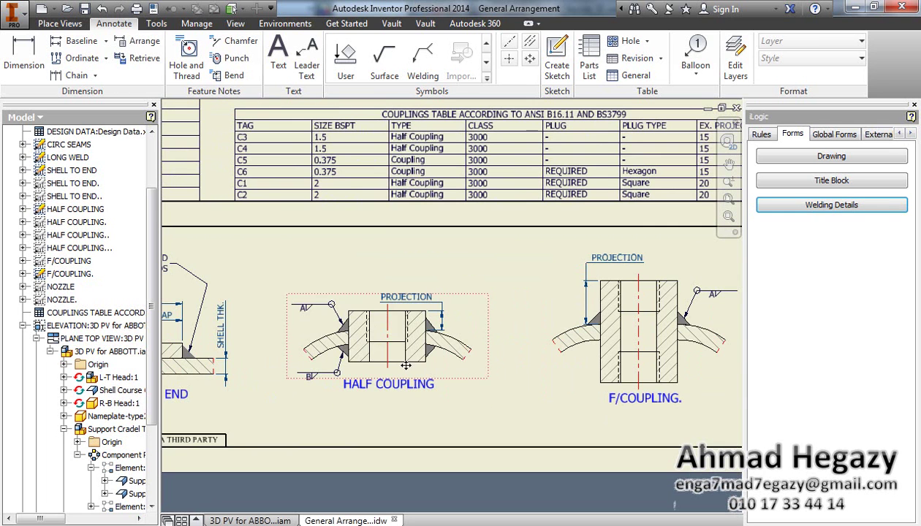
Step: Replace half coupling detail 1 with half coupling detail 2 and place it between the shell-to-end and full coupling details
click(804, 205)
click(307, 168)
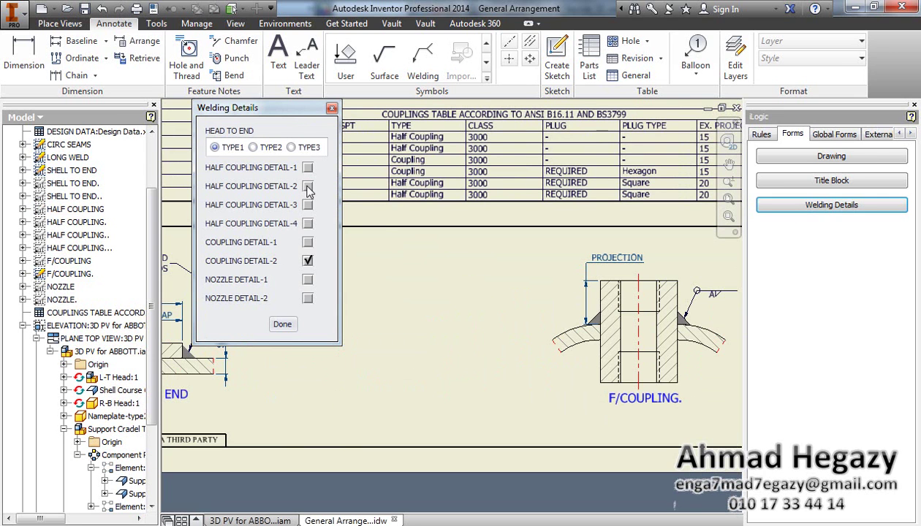
click(308, 186)
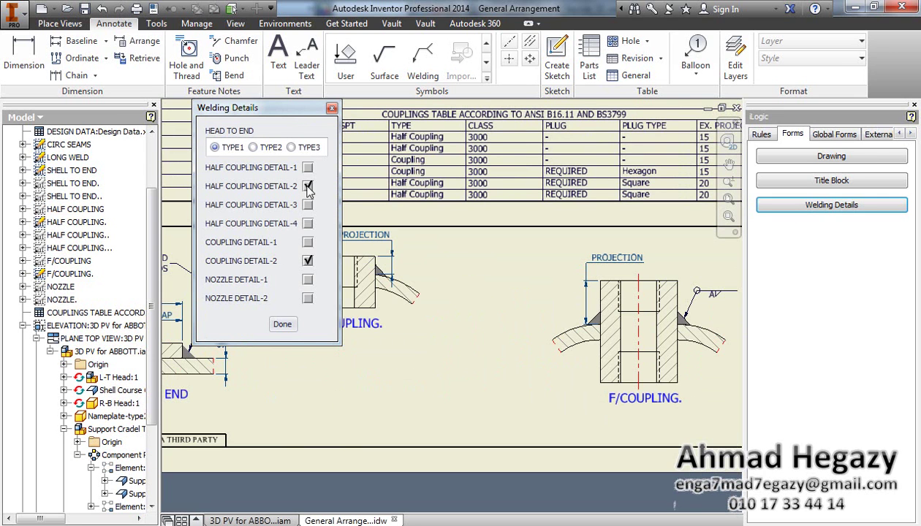
click(282, 326)
drag(403, 322, 458, 373)
Step: Examine the design data table, including its table rows in the editor, and the title block beneath it
scroll(479, 280, down, 5)
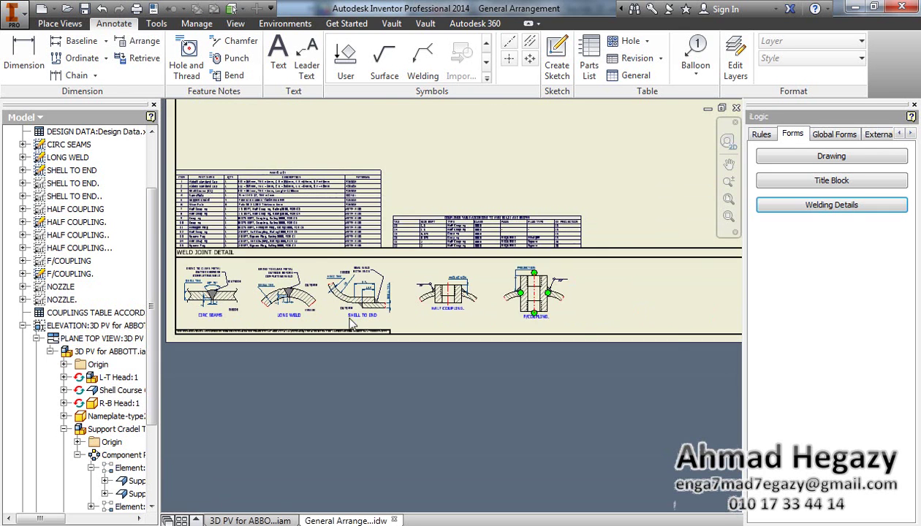
middle_drag(522, 279, 340, 312)
scroll(432, 316, down, 2)
middle_drag(507, 321, 386, 324)
scroll(455, 290, up, 7)
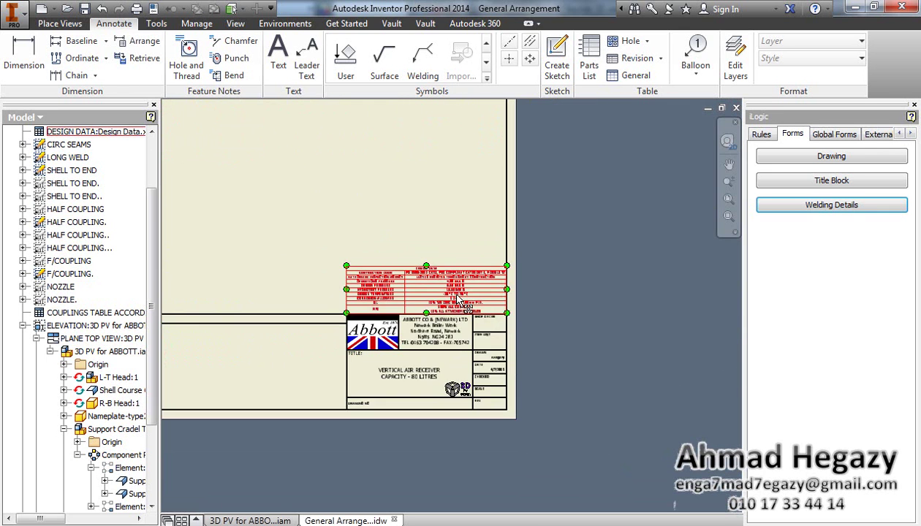
scroll(451, 276, down, 2)
scroll(409, 282, up, 2)
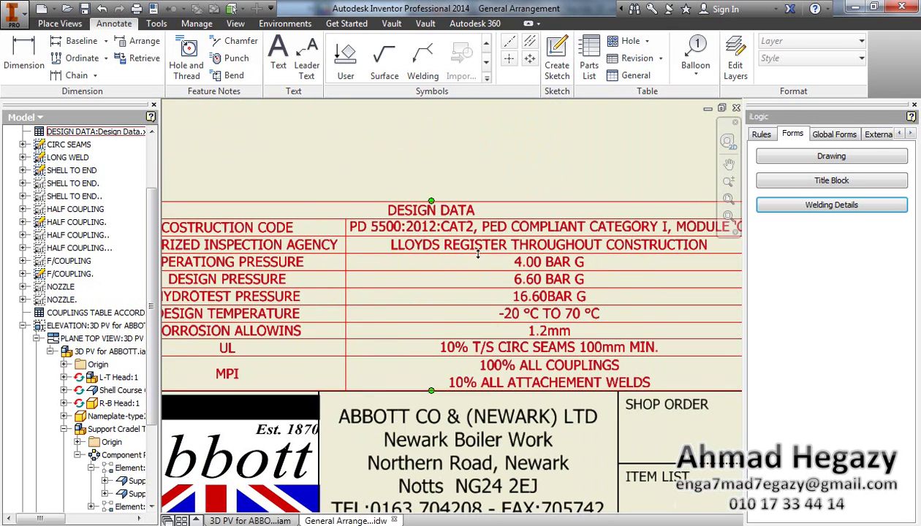
double_click(477, 253)
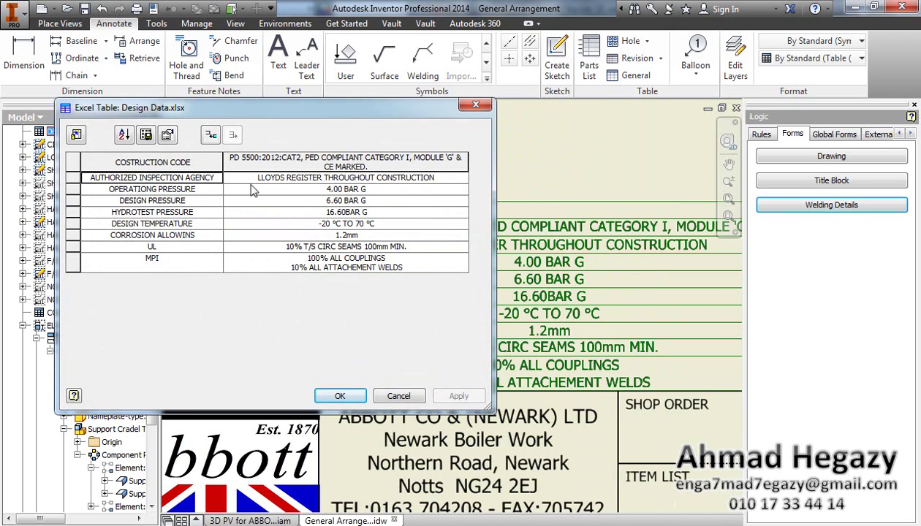
click(401, 396)
scroll(479, 337, down, 3)
scroll(484, 322, up, 3)
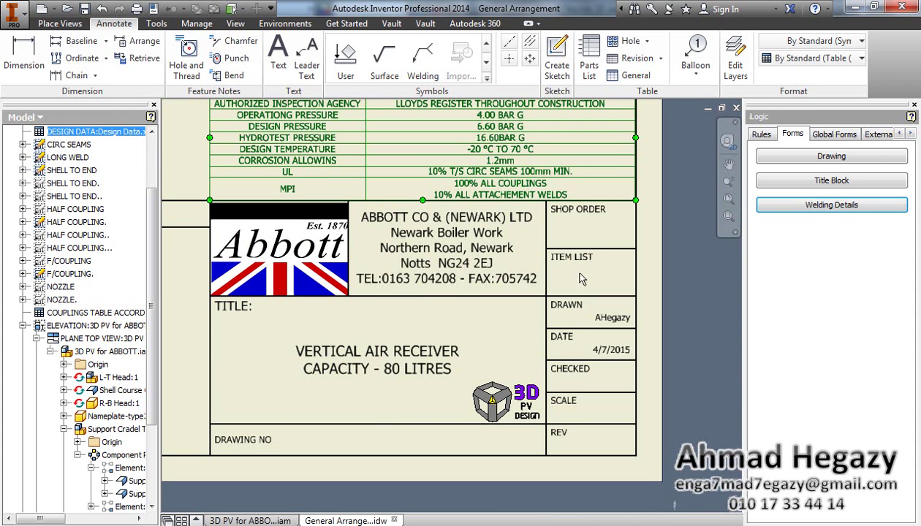
Step: Start a base view of 3D PV for ABBOTT.iam with a custom orientation orbited to a pictorial angle showing the nameplate side
scroll(567, 372, down, 5)
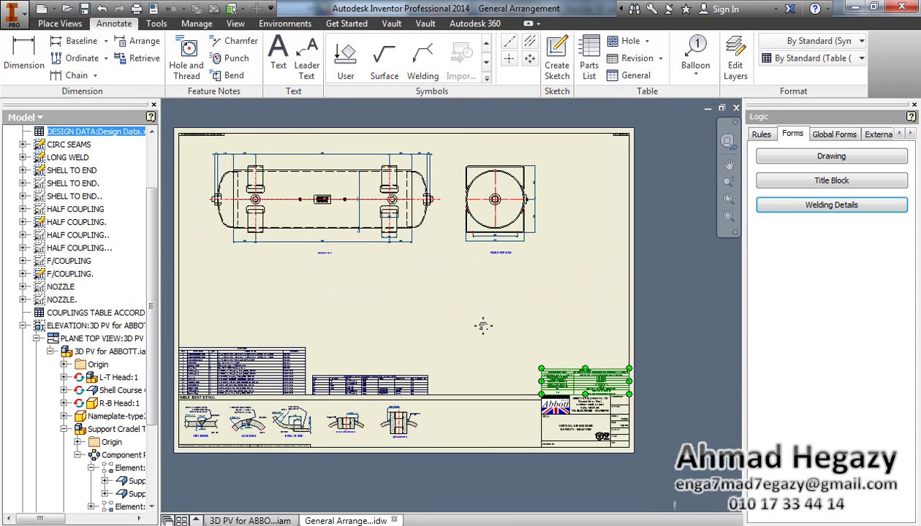
scroll(418, 230, up, 3)
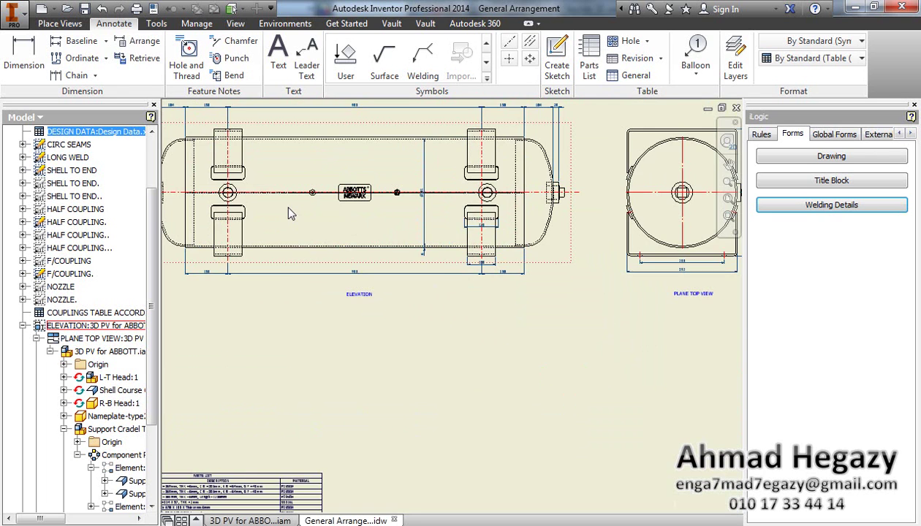
scroll(431, 235, down, 2)
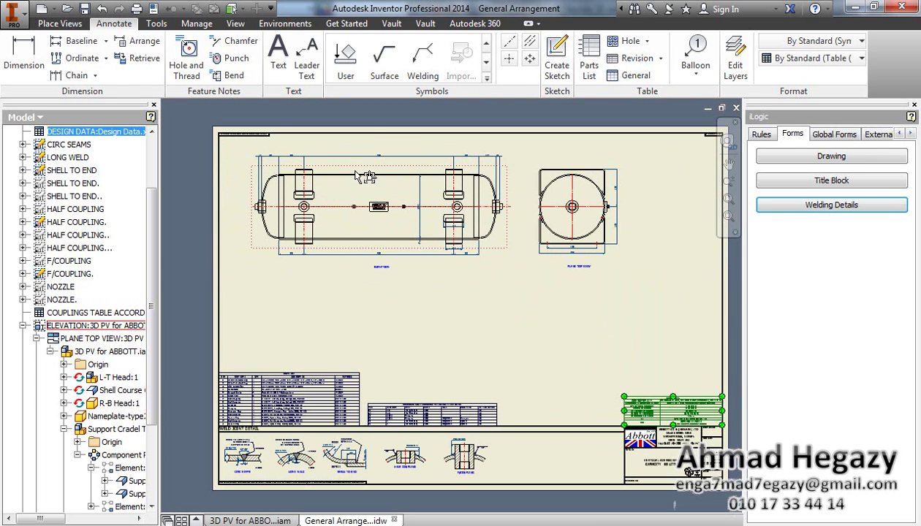
click(60, 25)
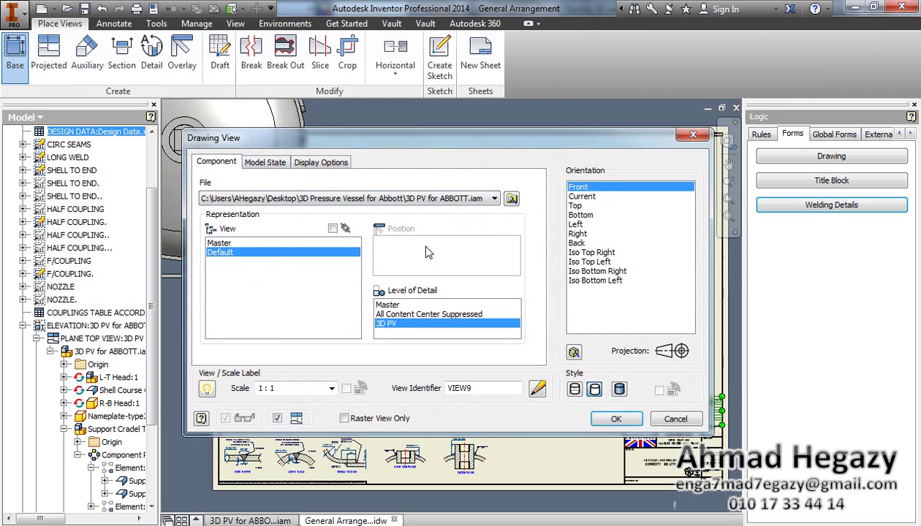
click(574, 353)
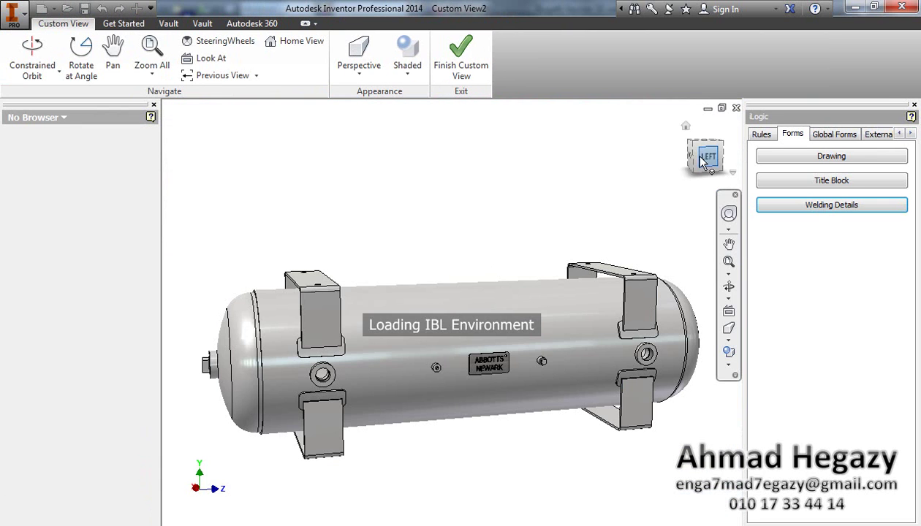
click(729, 286)
drag(611, 313, 642, 314)
drag(447, 158, 447, 156)
right_click(446, 163)
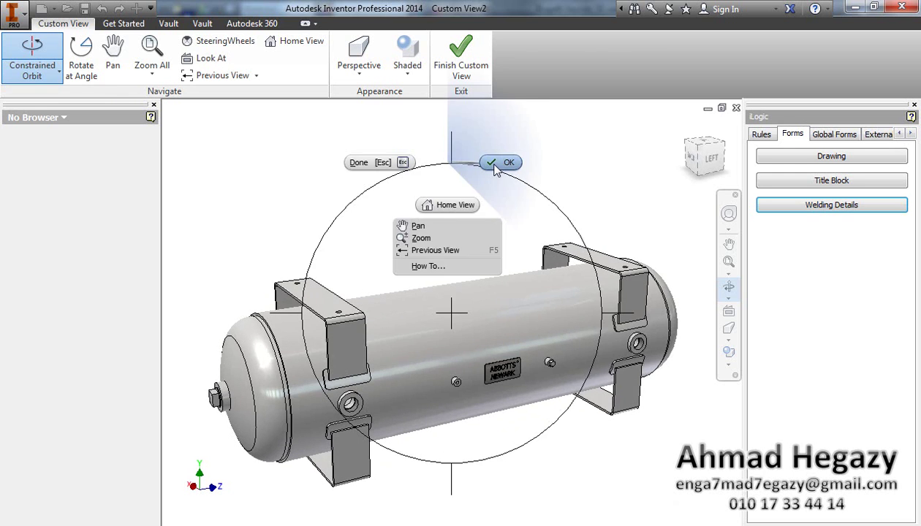
click(486, 160)
click(469, 61)
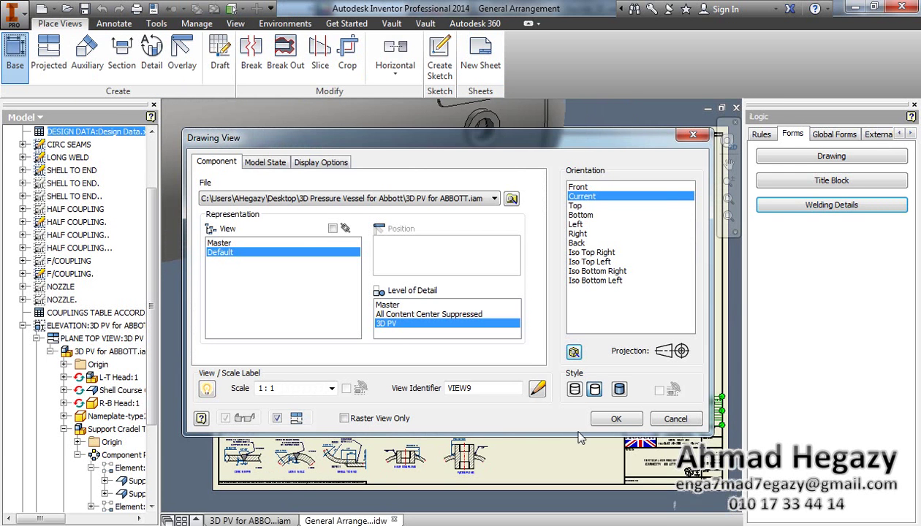
Step: Set the new view's scale to 1:6 and its style to shaded
mouse_move(258, 390)
mouse_down()
mouse_move(292, 385)
mouse_move(272, 389)
mouse_up()
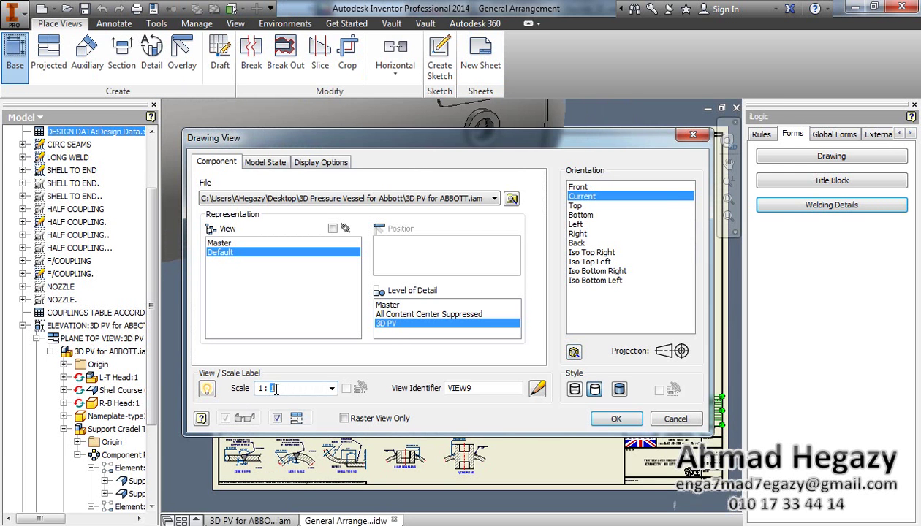
text(20)
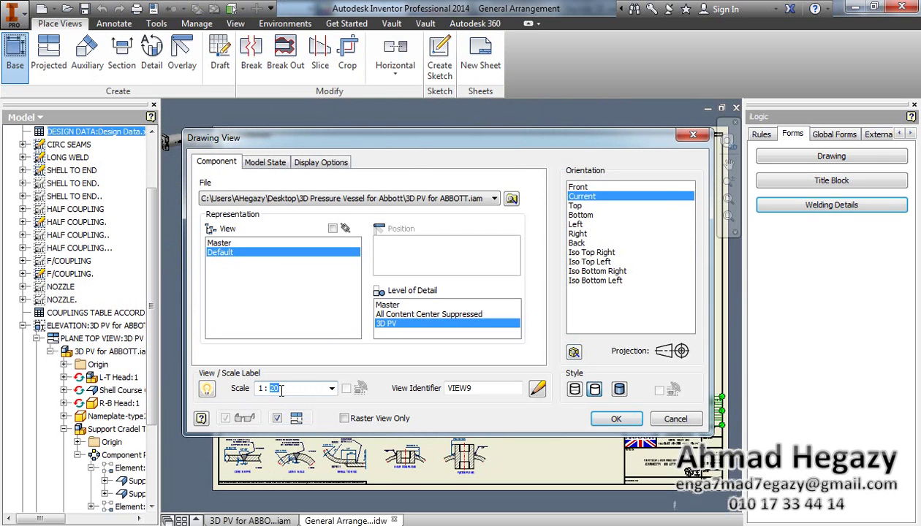
text(8)
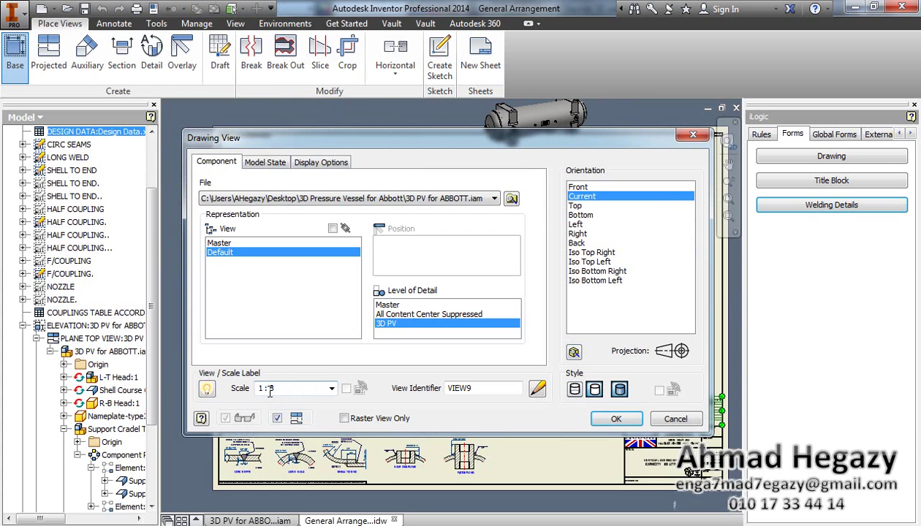
text(6)
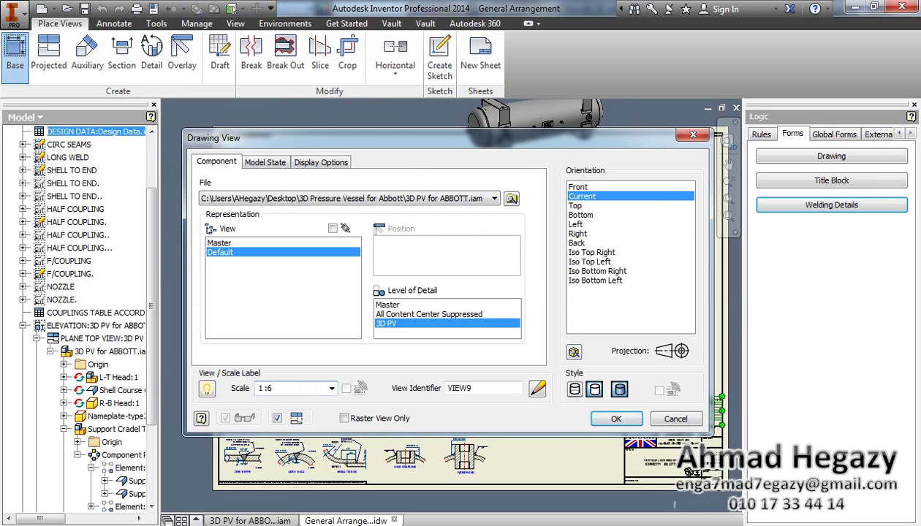
Step: Create the pictorial view, position it in the empty area below the end view, and move its label just beneath the vessel
key(Return)
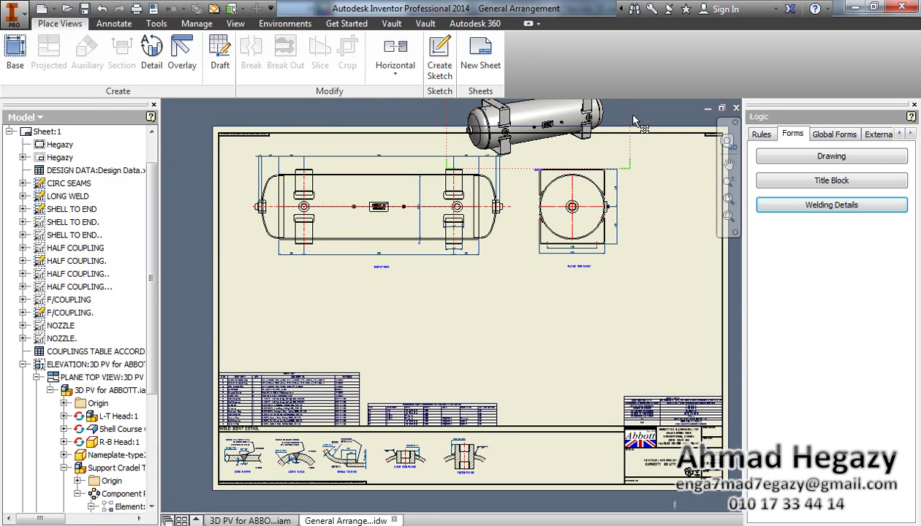
drag(628, 116, 666, 334)
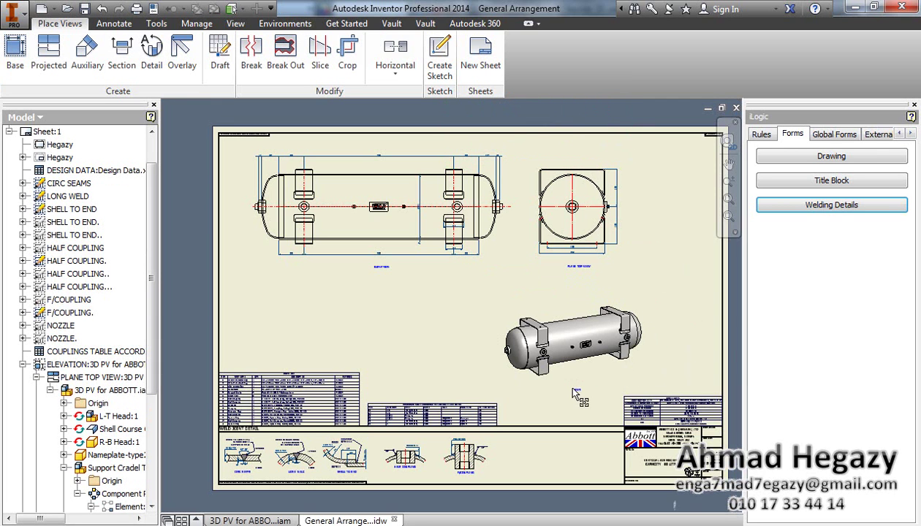
drag(577, 391, 589, 376)
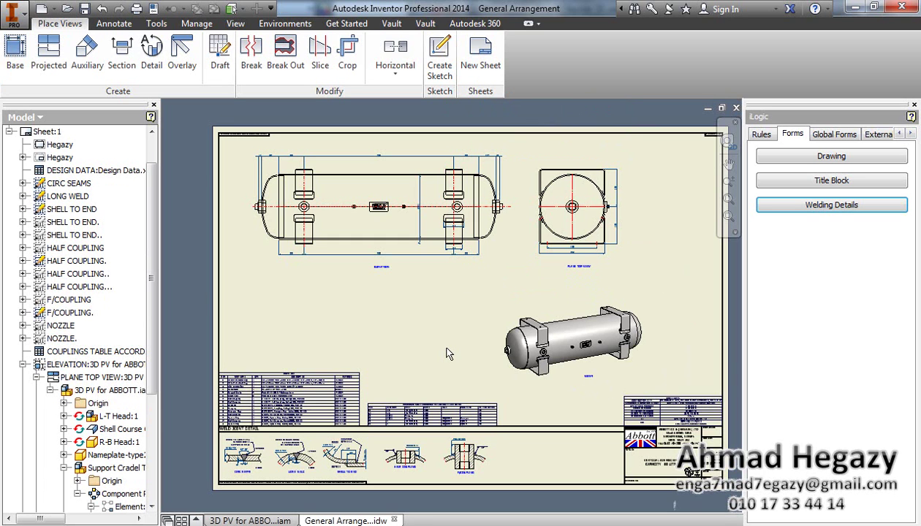